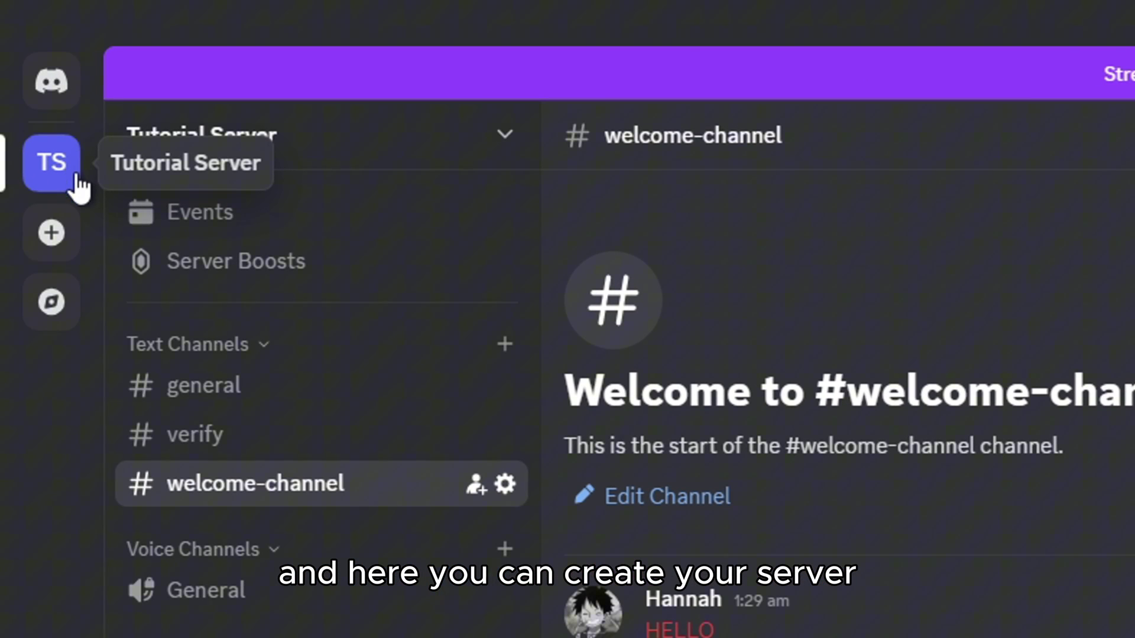
{"action": "left_click", "coordinate": [59, 232]}
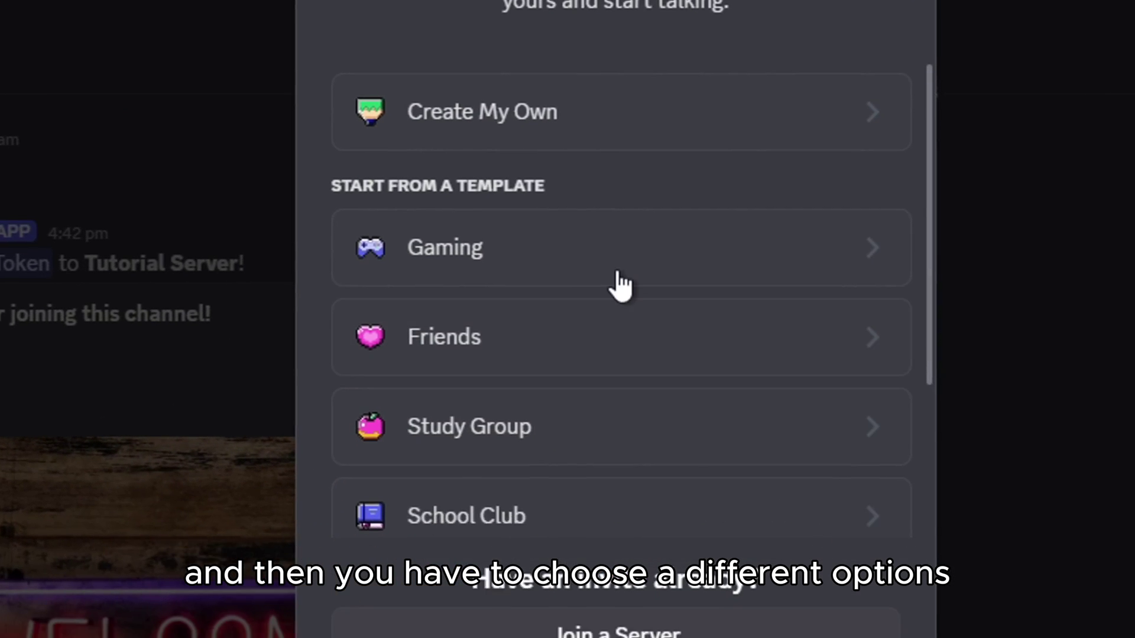
{"action": "scroll", "coordinate": [923, 487], "scroll_direction": "down", "scroll_amount": 3}
{"action": "scroll", "coordinate": [540, 278], "scroll_direction": "up", "scroll_amount": 3}
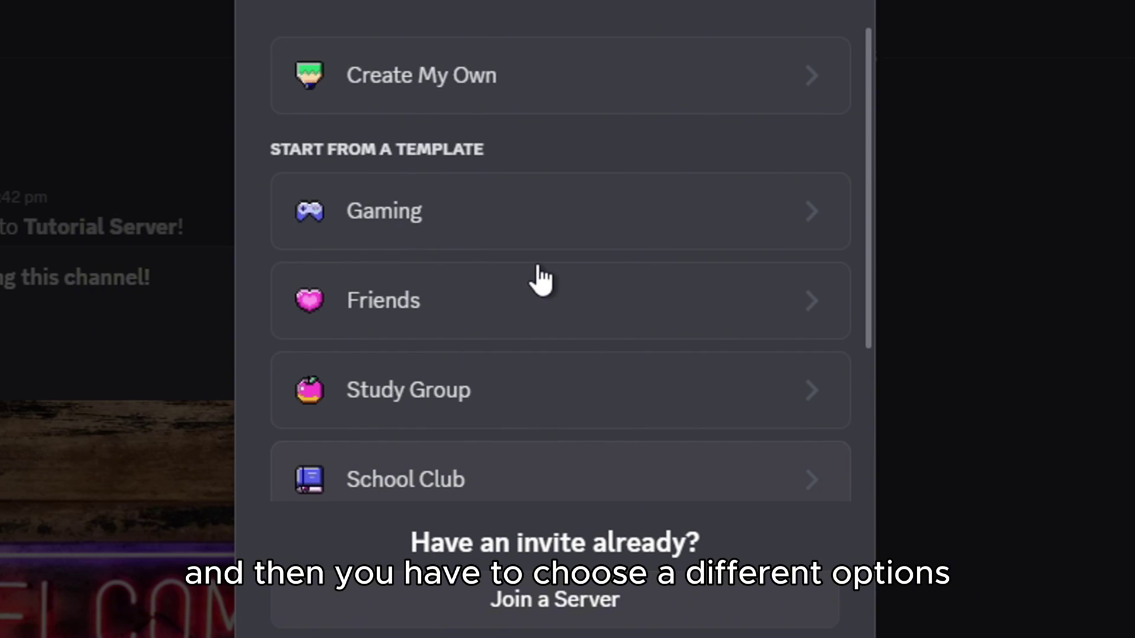
{"action": "left_click", "coordinate": [513, 83]}
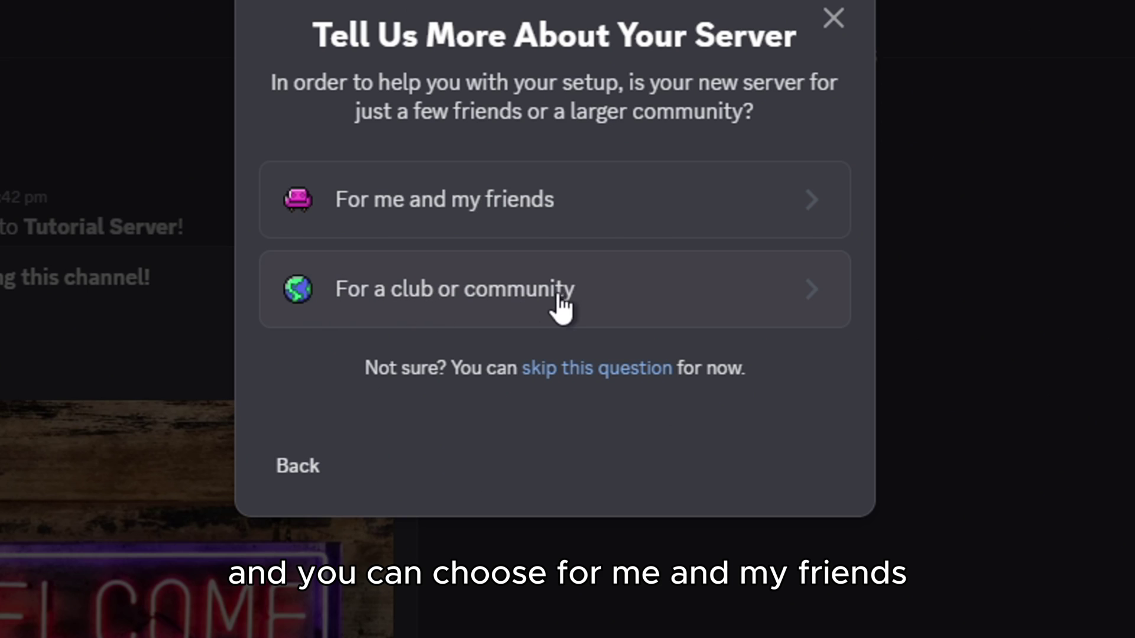
{"action": "left_click", "coordinate": [630, 204]}
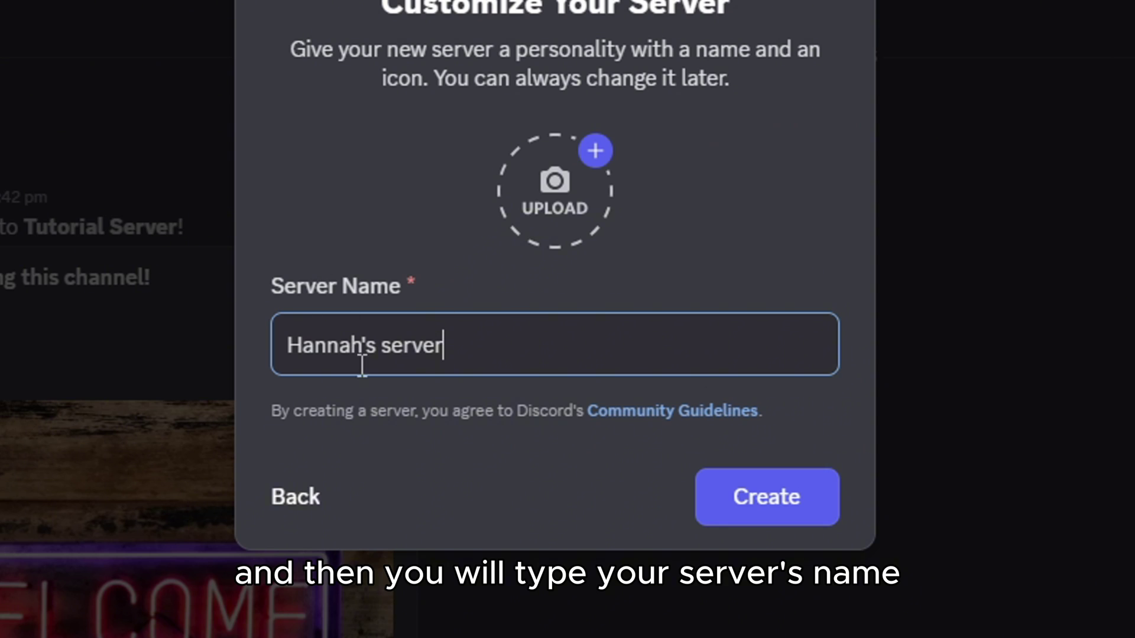
{"action": "triple_click", "coordinate": [287, 349]}
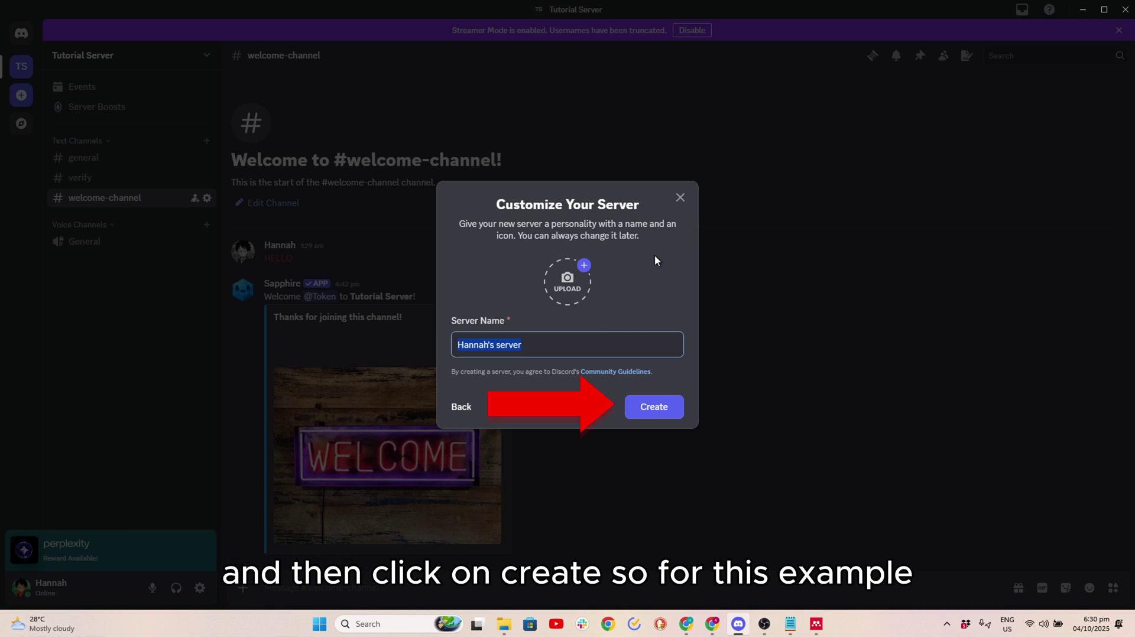
{"action": "left_click", "coordinate": [680, 197]}
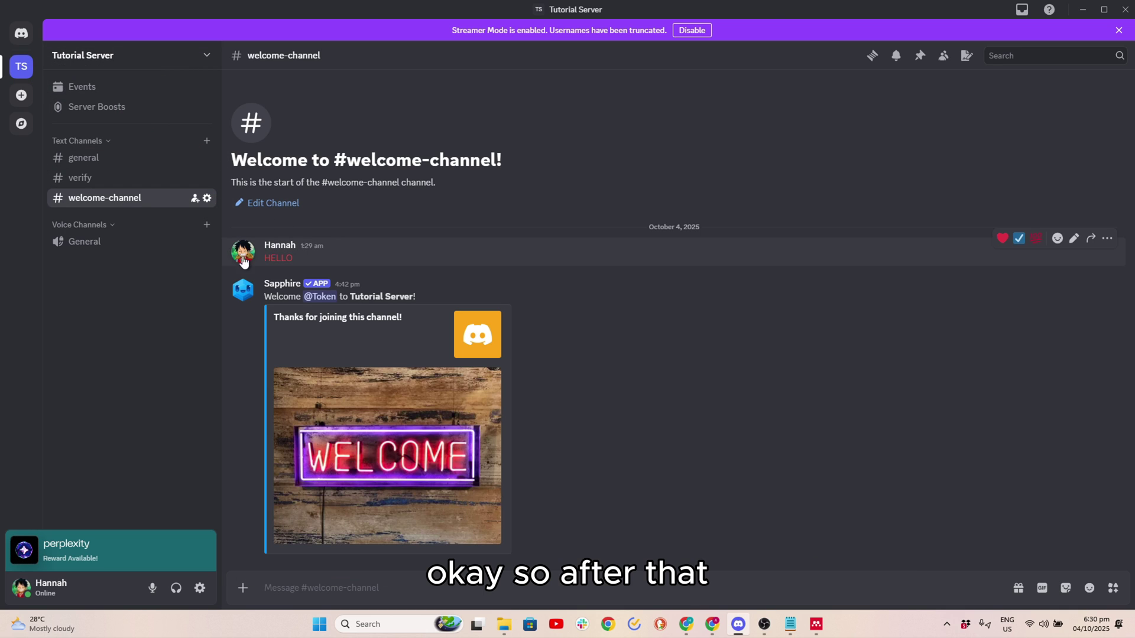
- Switch to Chrome, search Google for "discord developer portal", and open the Discord Developer Portal result
{"action": "key", "text": "alt+Tab"}
{"action": "left_click", "coordinate": [634, 251]}
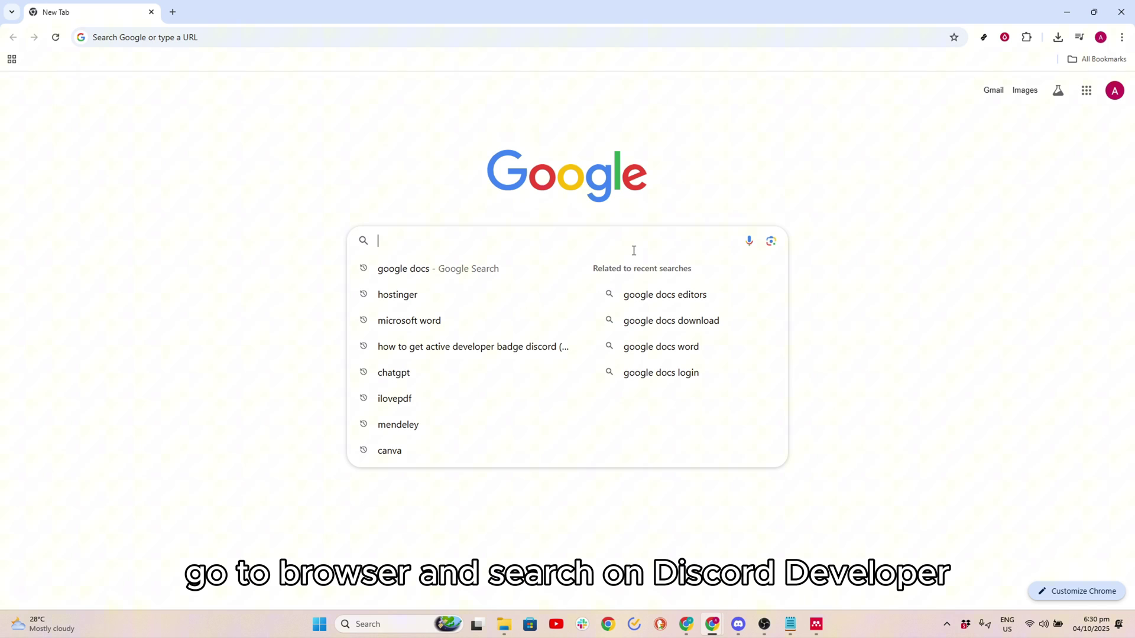
{"action": "type", "text": "i"}
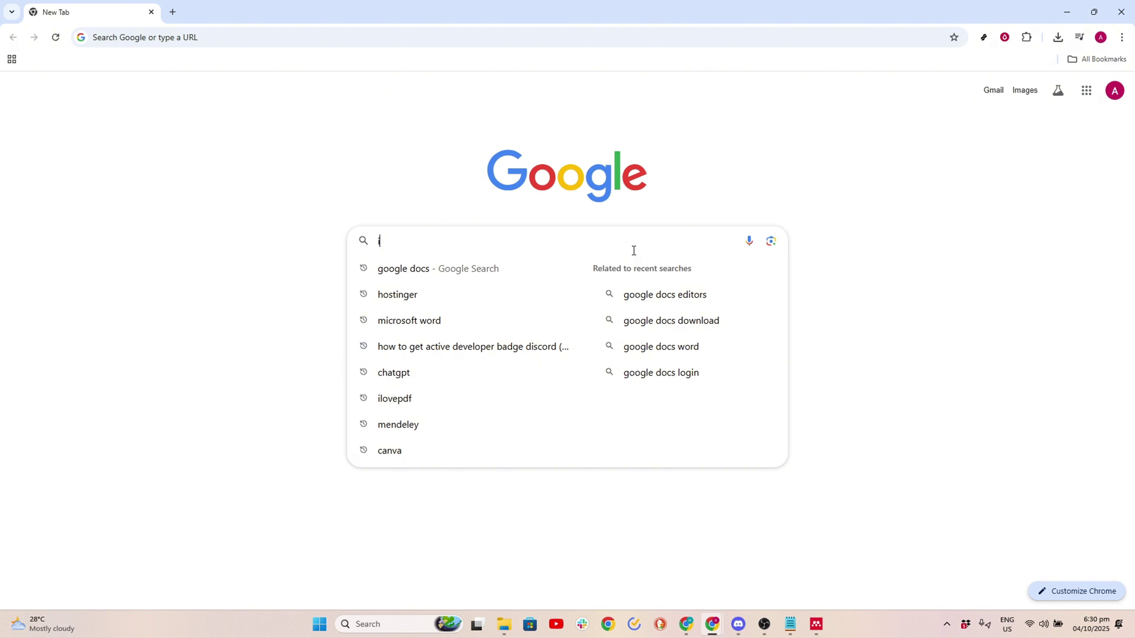
{"action": "type", "text": "d"}
{"action": "key", "text": "BackSpace"}
{"action": "type", "text": "di"}
{"action": "key", "text": "BackSpace"}
{"action": "key", "text": "BackSpace"}
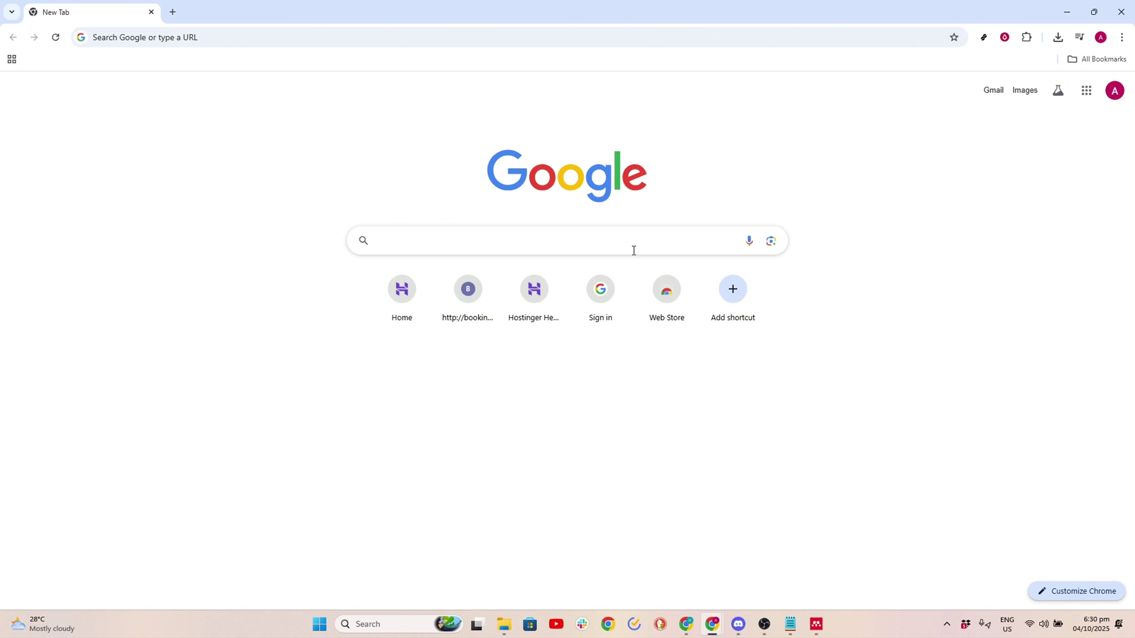
{"action": "type", "text": "discord"}
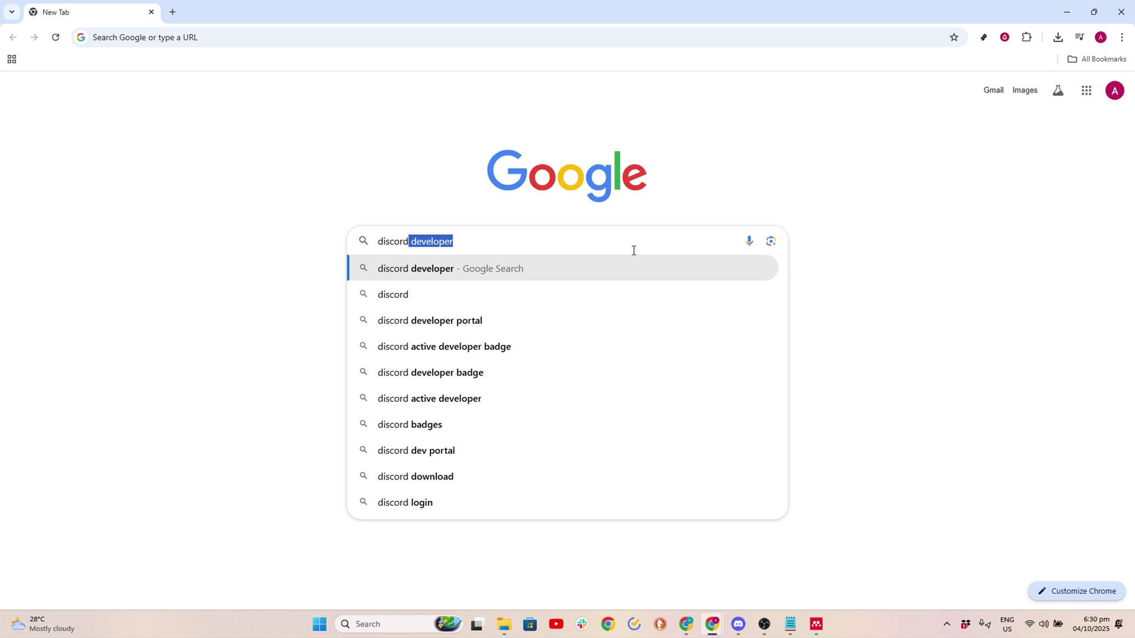
{"action": "left_click", "coordinate": [495, 327]}
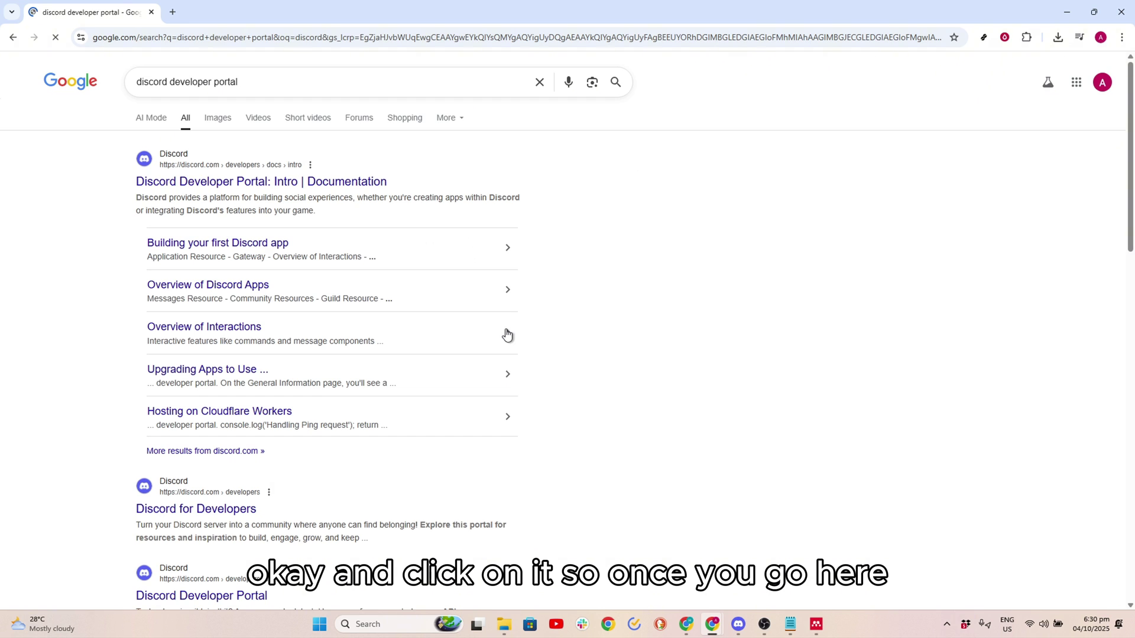
{"action": "left_click", "coordinate": [282, 182]}
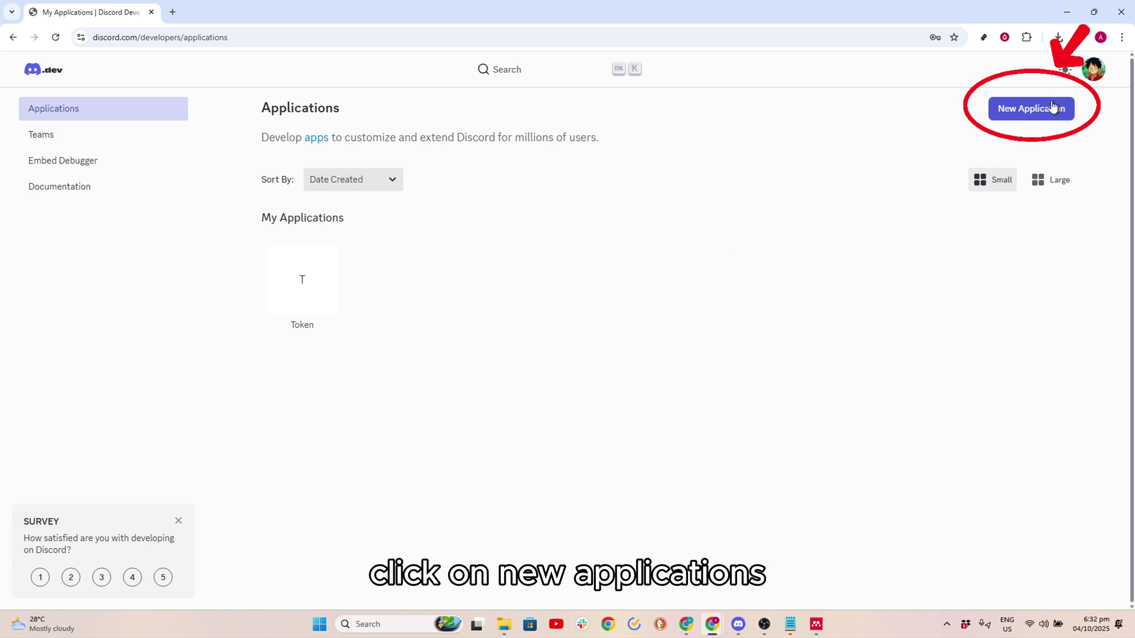
- Create a new application named "Badge example", accepting the developer terms and completing the human verification
{"action": "left_click", "coordinate": [1042, 104]}
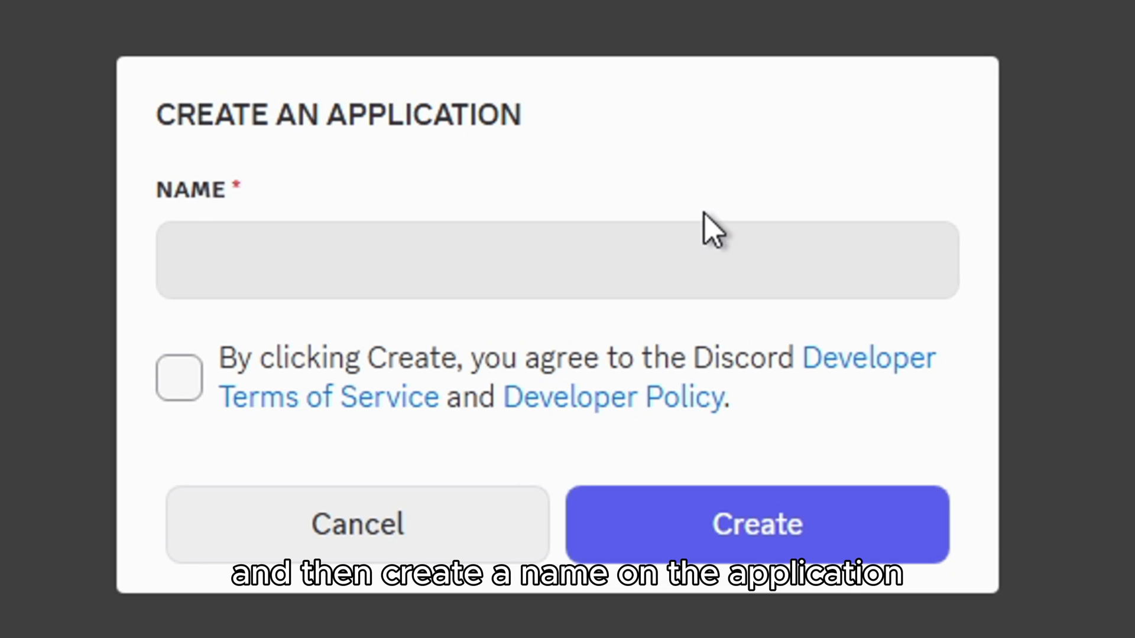
{"action": "left_click", "coordinate": [660, 262]}
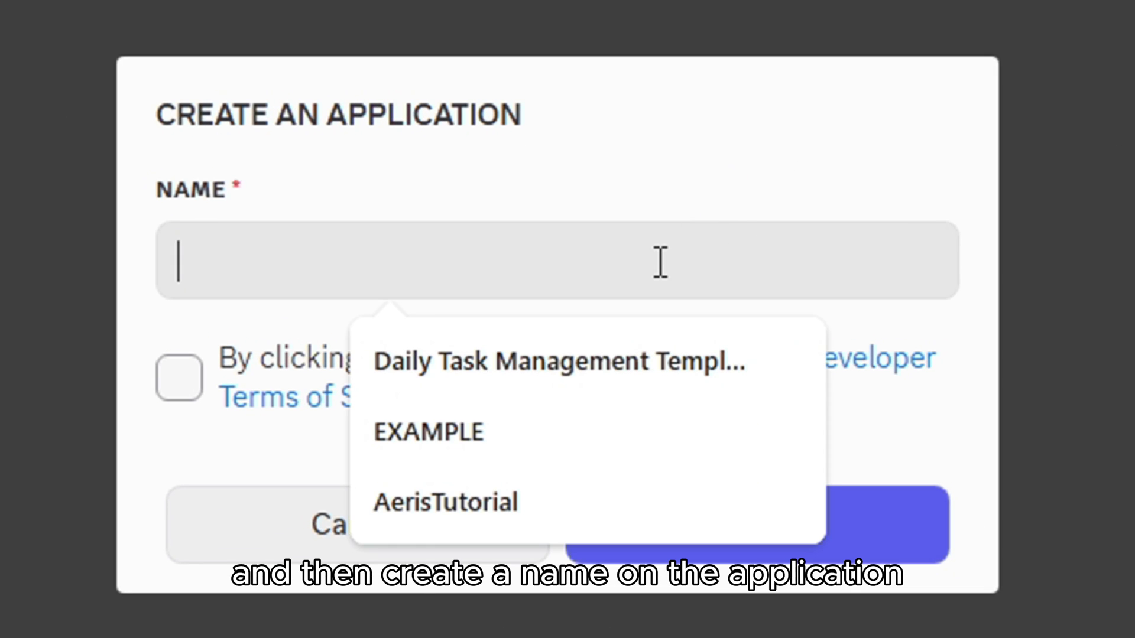
{"action": "type", "text": "Badge "}
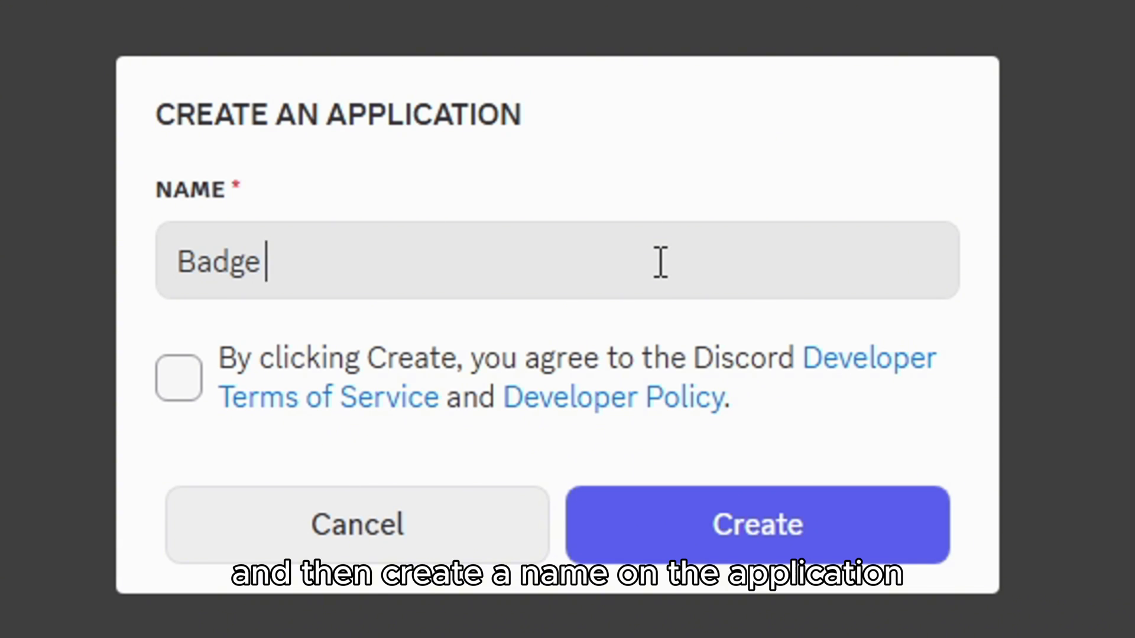
{"action": "type", "text": "example"}
{"action": "key", "text": "Return"}
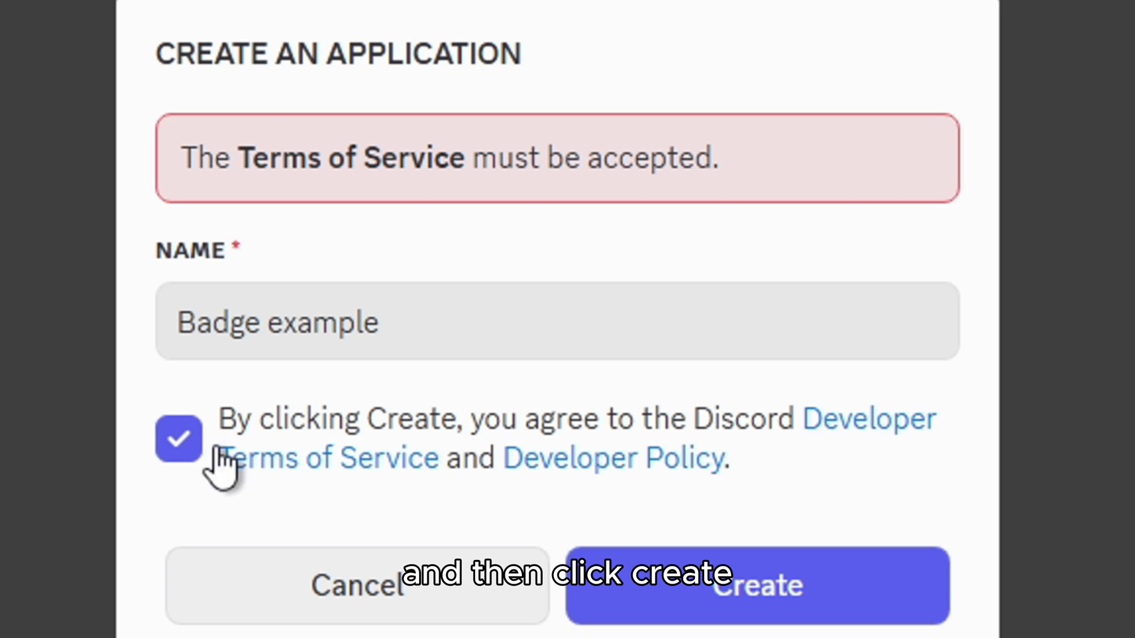
{"action": "left_click", "coordinate": [786, 602]}
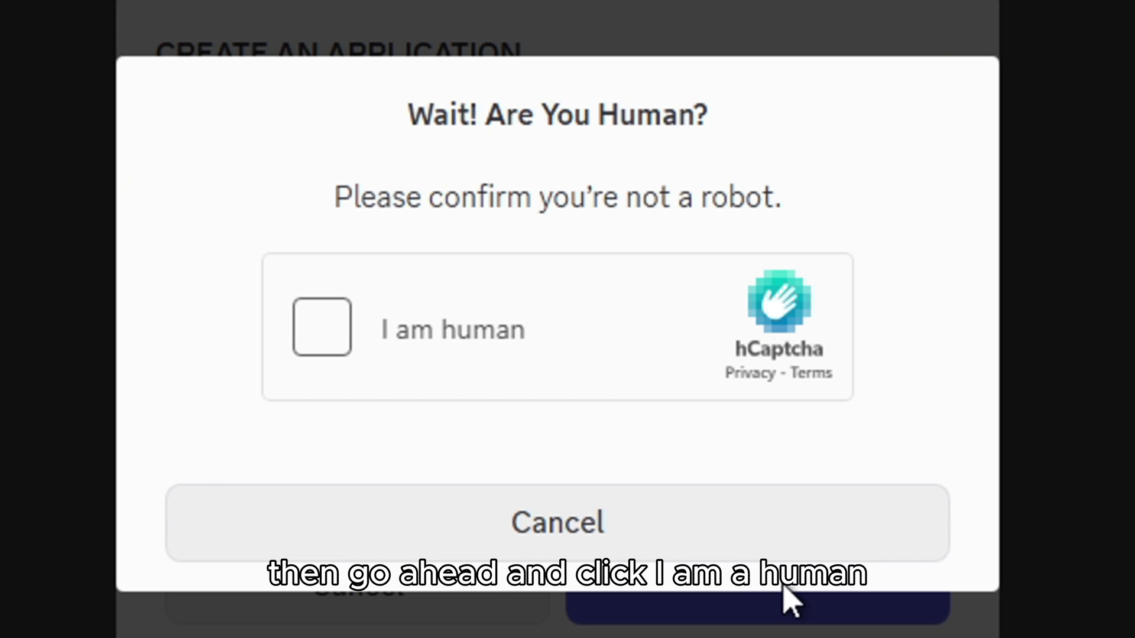
{"action": "left_click", "coordinate": [320, 328]}
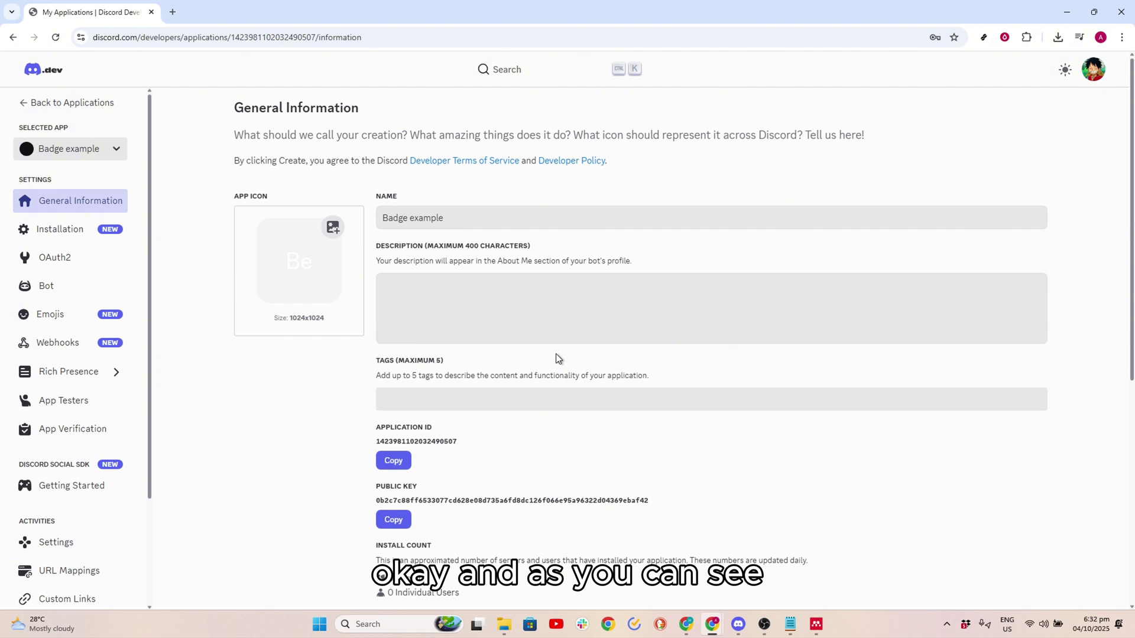
- In the application's Bot settings, enable Presence Intent, Server Members Intent and Message Content Intent, and save the changes
{"action": "left_click", "coordinate": [63, 290]}
{"action": "scroll", "coordinate": [552, 367], "scroll_direction": "down", "scroll_amount": 5}
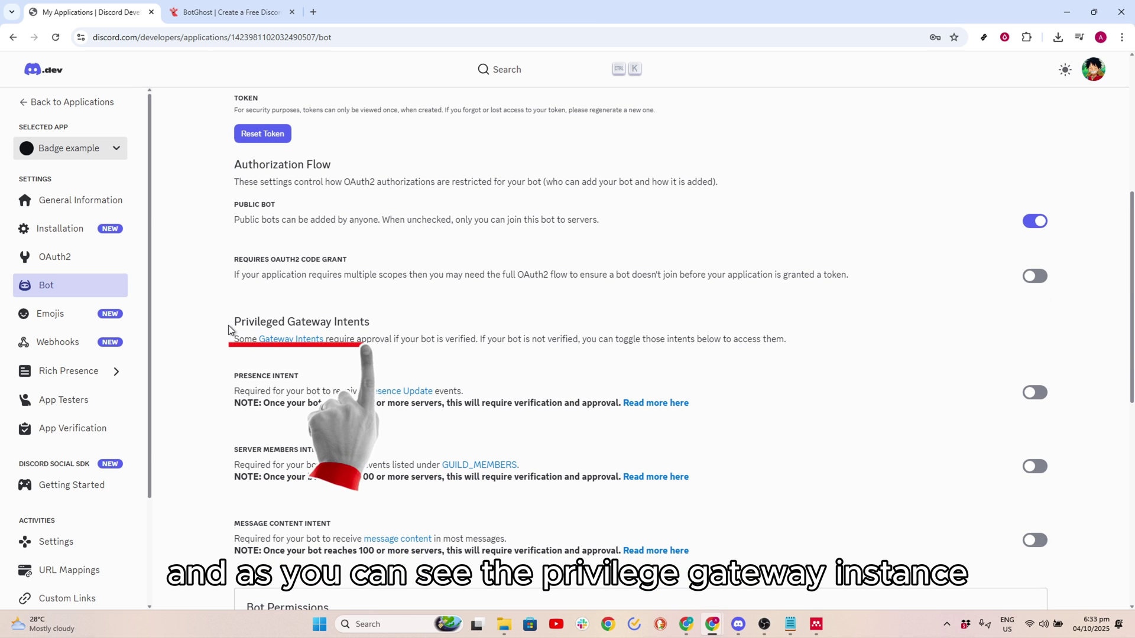
{"action": "left_click_drag", "start_coordinate": [232, 322], "coordinate": [366, 327]}
{"action": "left_click", "coordinate": [699, 271]}
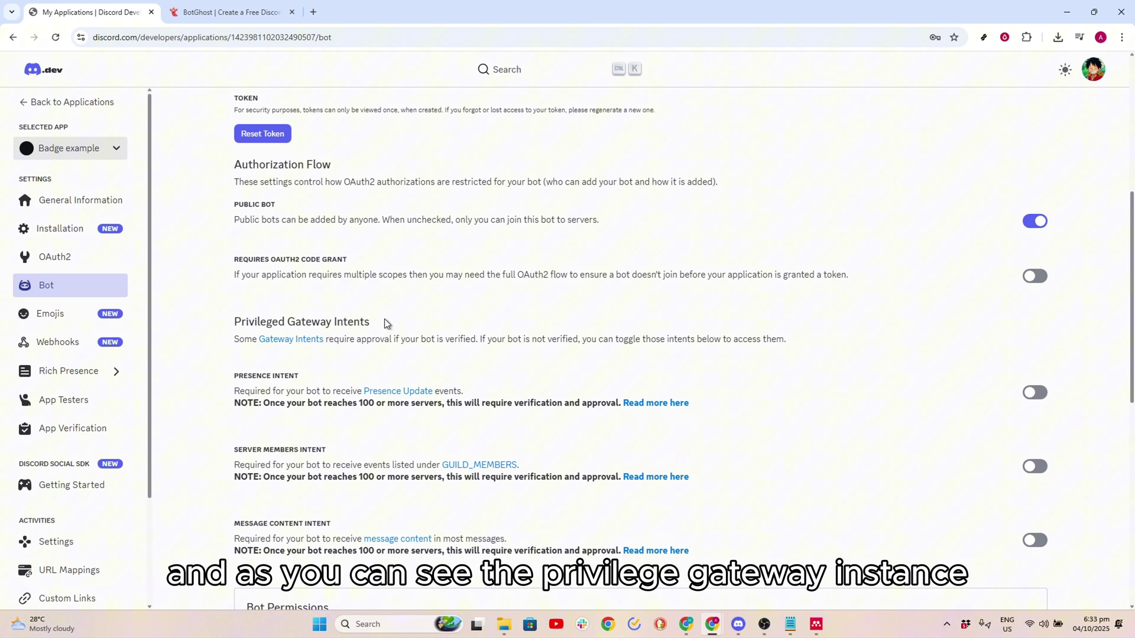
{"action": "scroll", "coordinate": [699, 272], "scroll_direction": "down", "scroll_amount": 2}
{"action": "left_click", "coordinate": [1039, 242]}
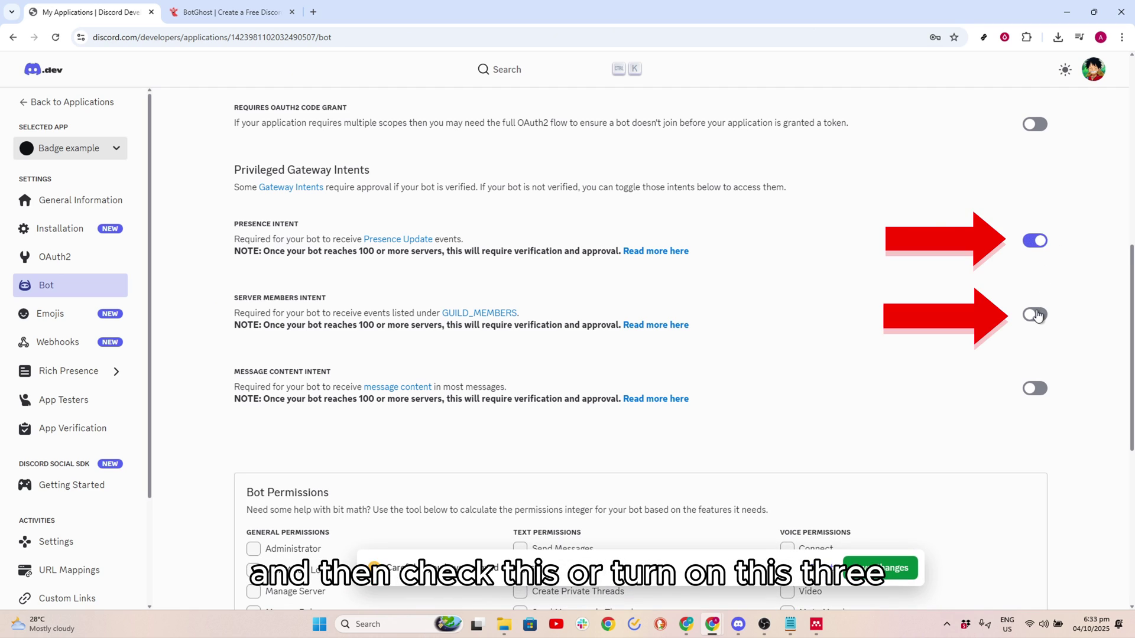
{"action": "left_click", "coordinate": [1043, 389]}
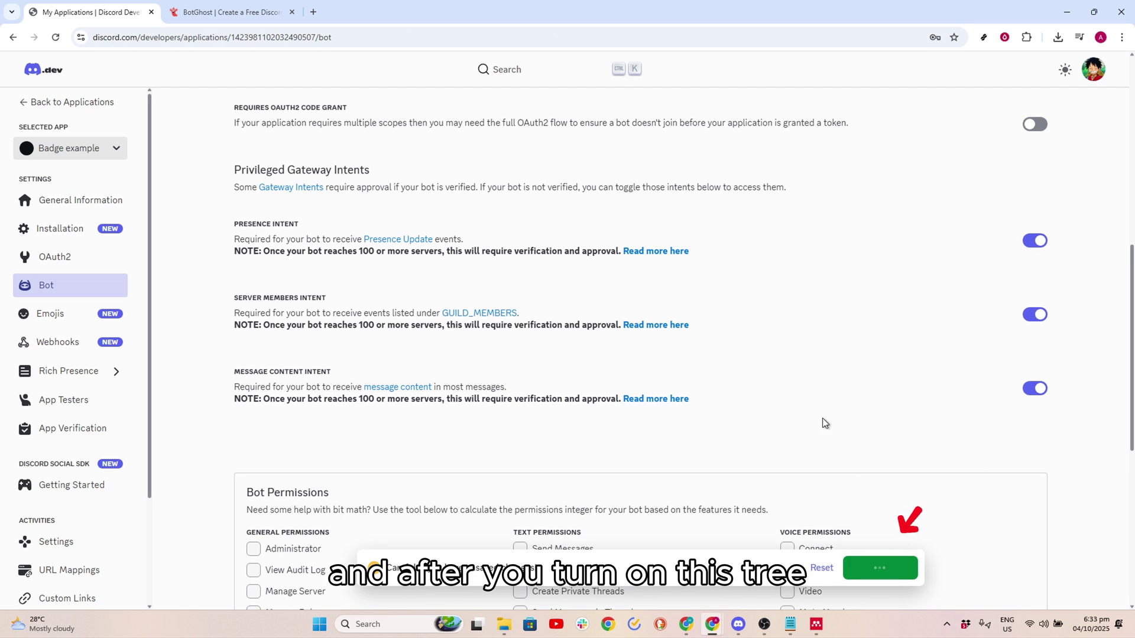
- Reset the bot's token, confirming with the account password and repeating the reset until a new token is generated
{"action": "scroll", "coordinate": [786, 390], "scroll_direction": "up", "scroll_amount": 5}
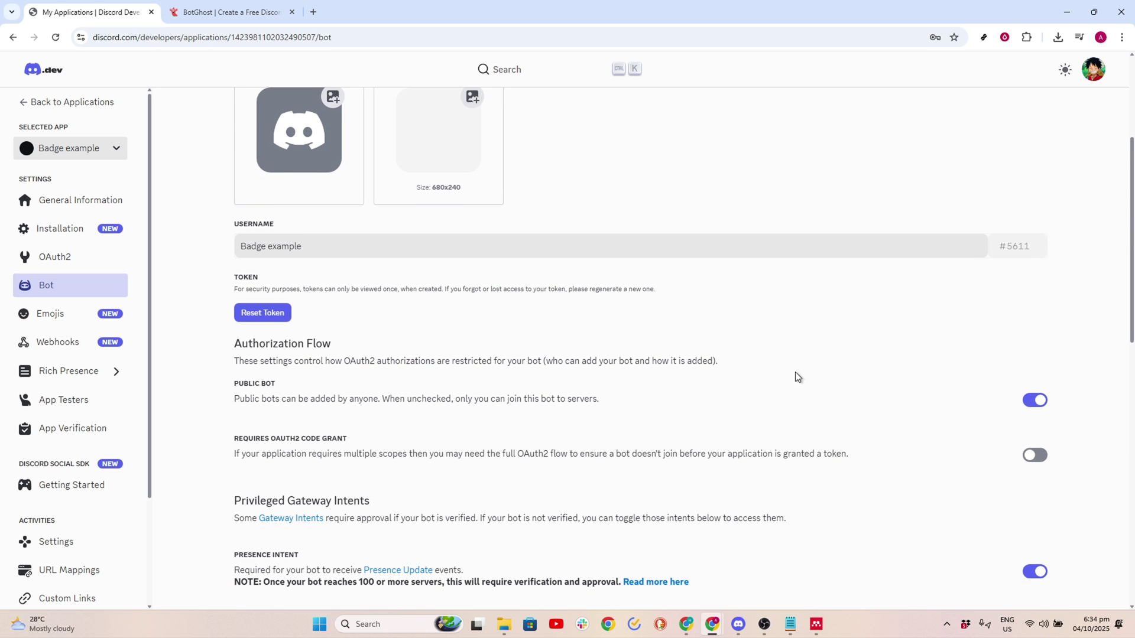
{"action": "scroll", "coordinate": [775, 383], "scroll_direction": "down", "scroll_amount": 8}
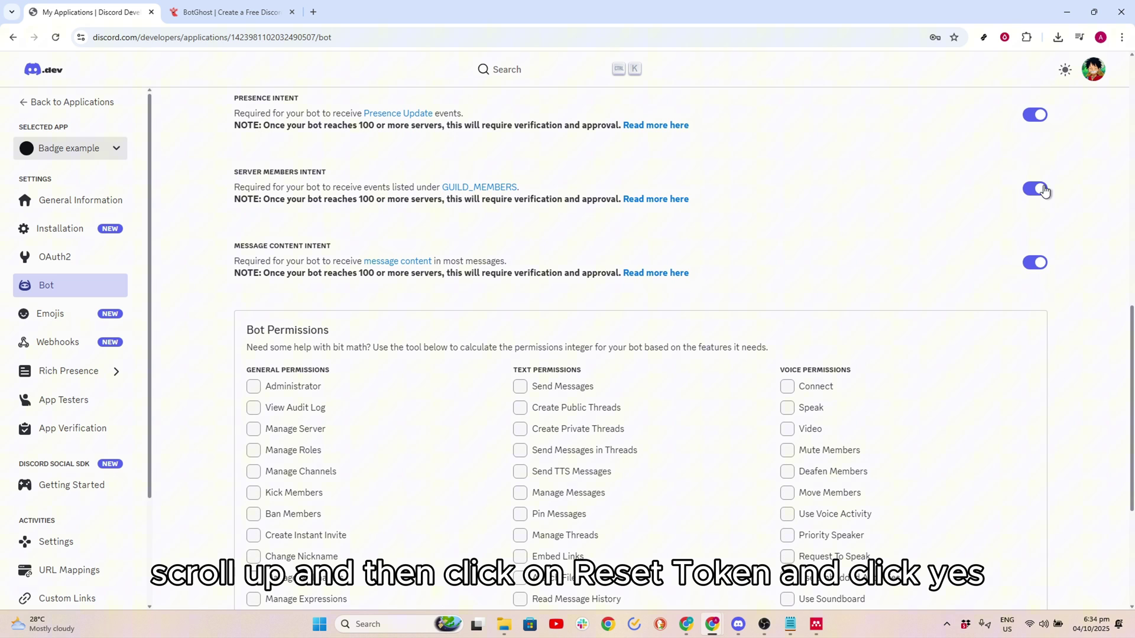
{"action": "scroll", "coordinate": [811, 250], "scroll_direction": "up", "scroll_amount": 10}
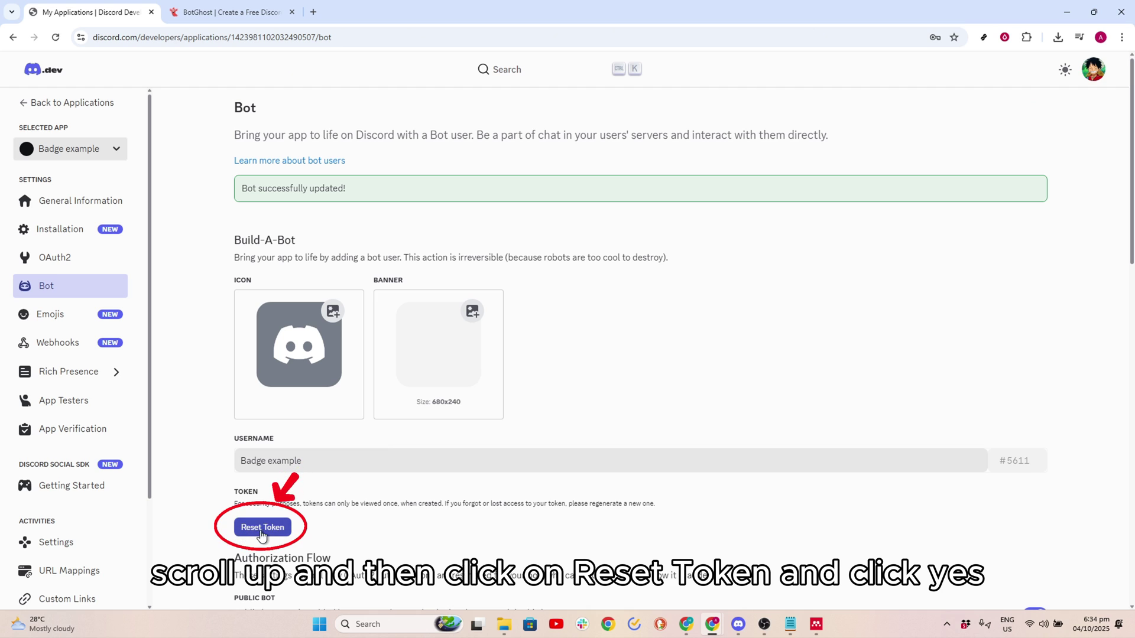
{"action": "left_click", "coordinate": [262, 532]}
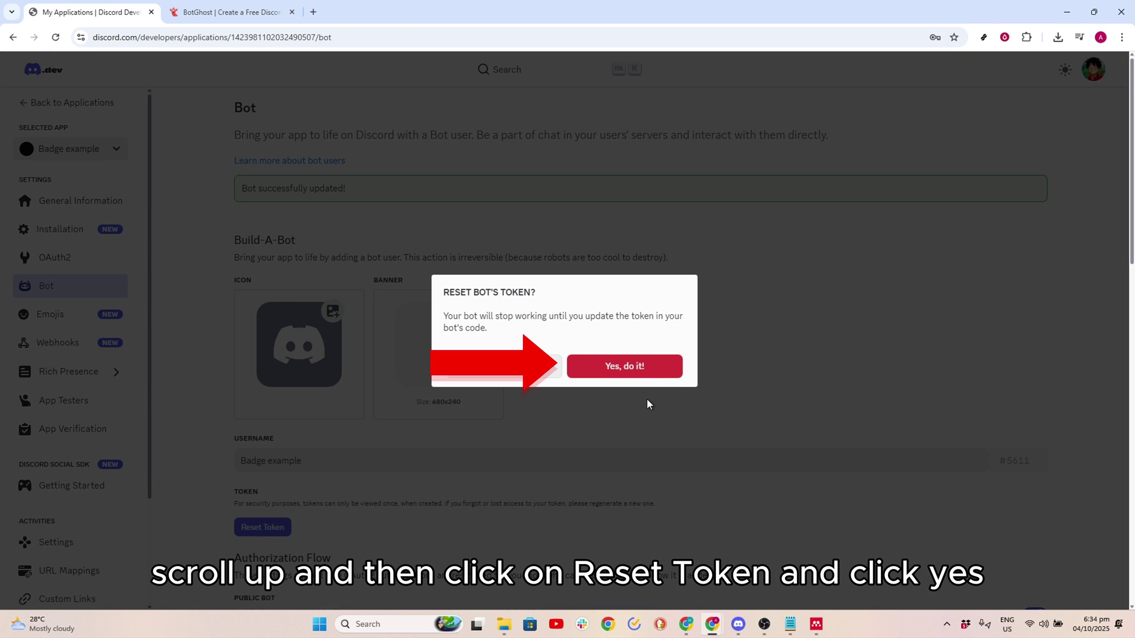
{"action": "left_click", "coordinate": [644, 367]}
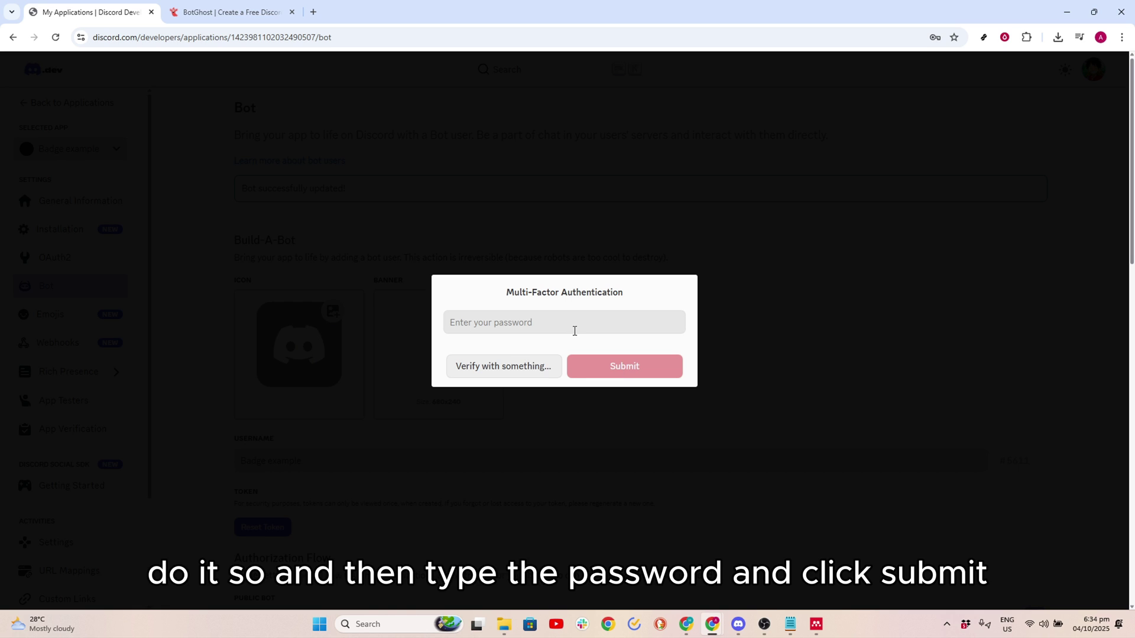
{"action": "left_click", "coordinate": [573, 328]}
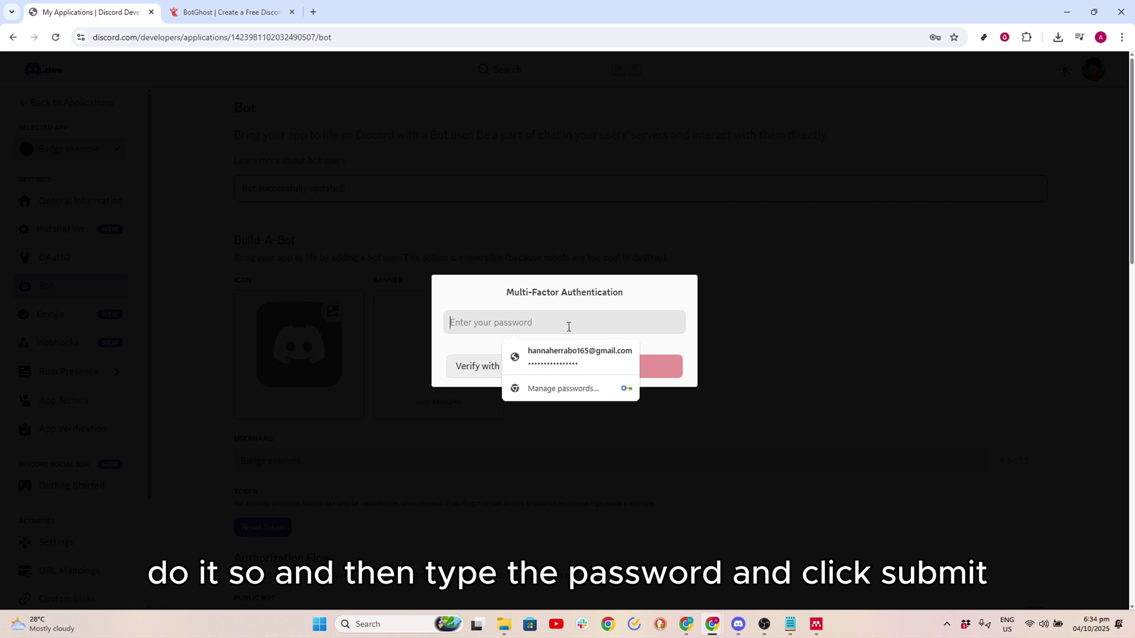
{"action": "left_click", "coordinate": [572, 359]}
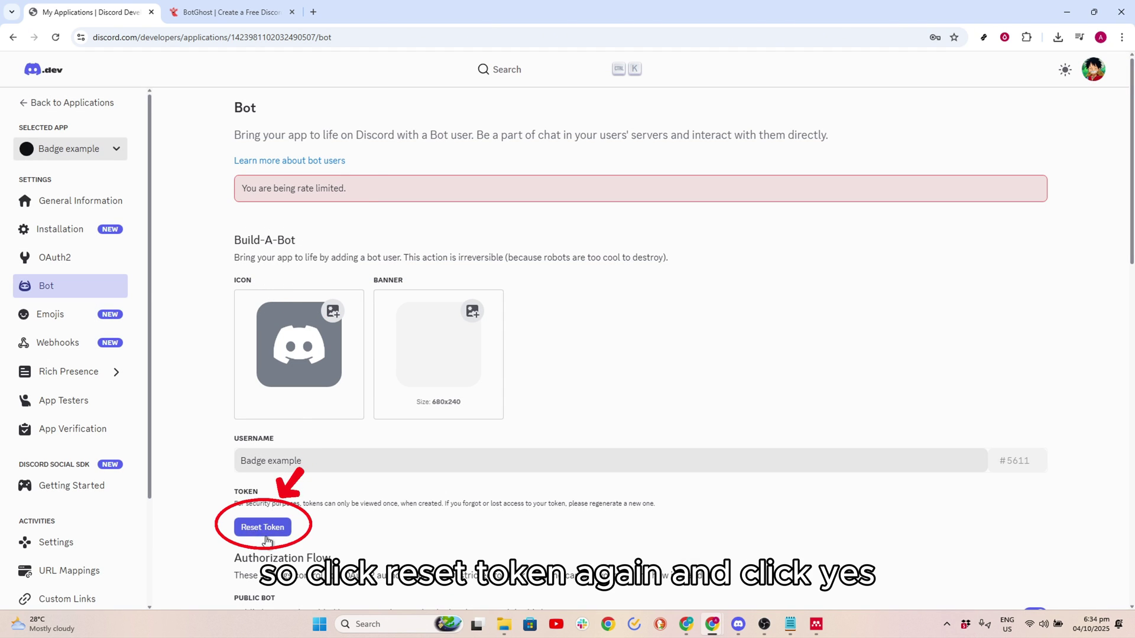
{"action": "left_click", "coordinate": [265, 532]}
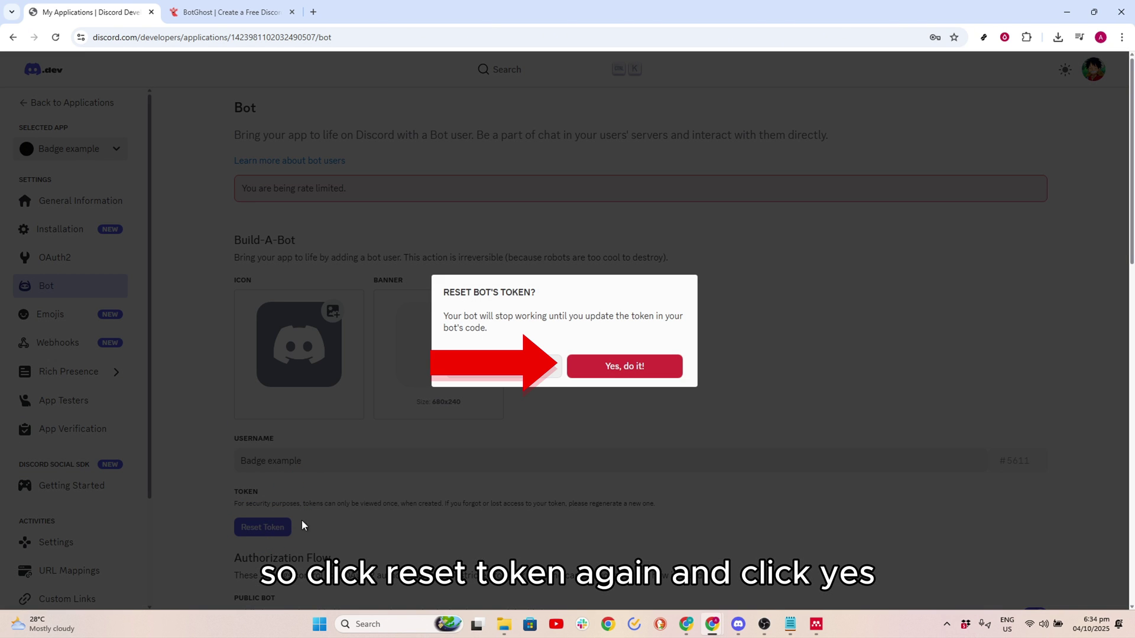
{"action": "left_click", "coordinate": [624, 367]}
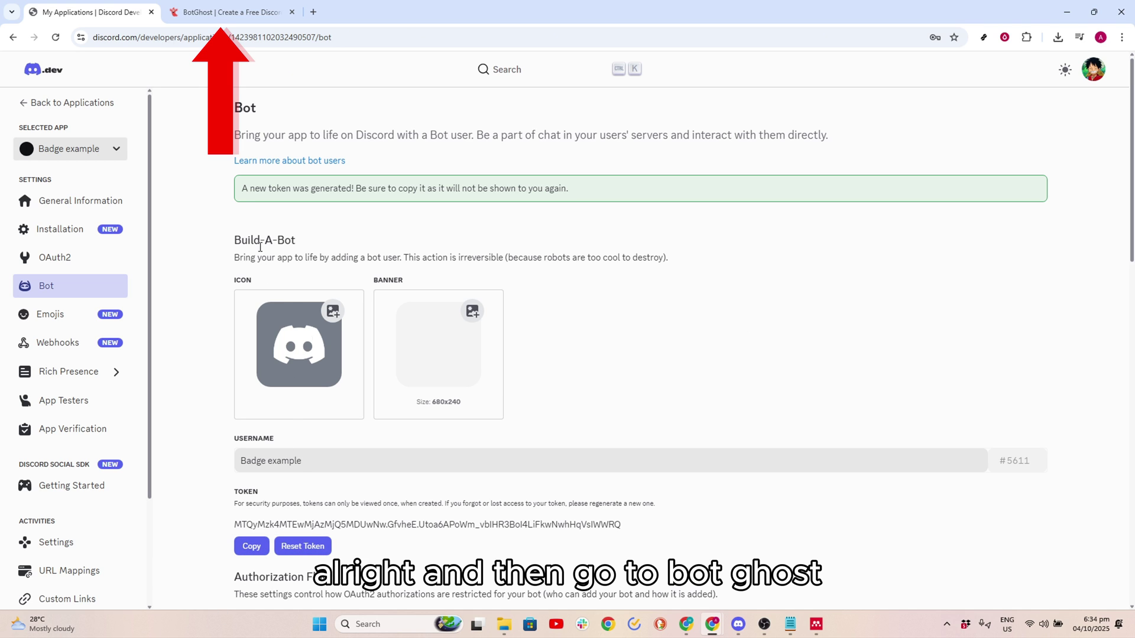
- Switch to the BotGhost website, start creating a Discord bot, and sign in with Google
{"action": "left_click", "coordinate": [254, 13]}
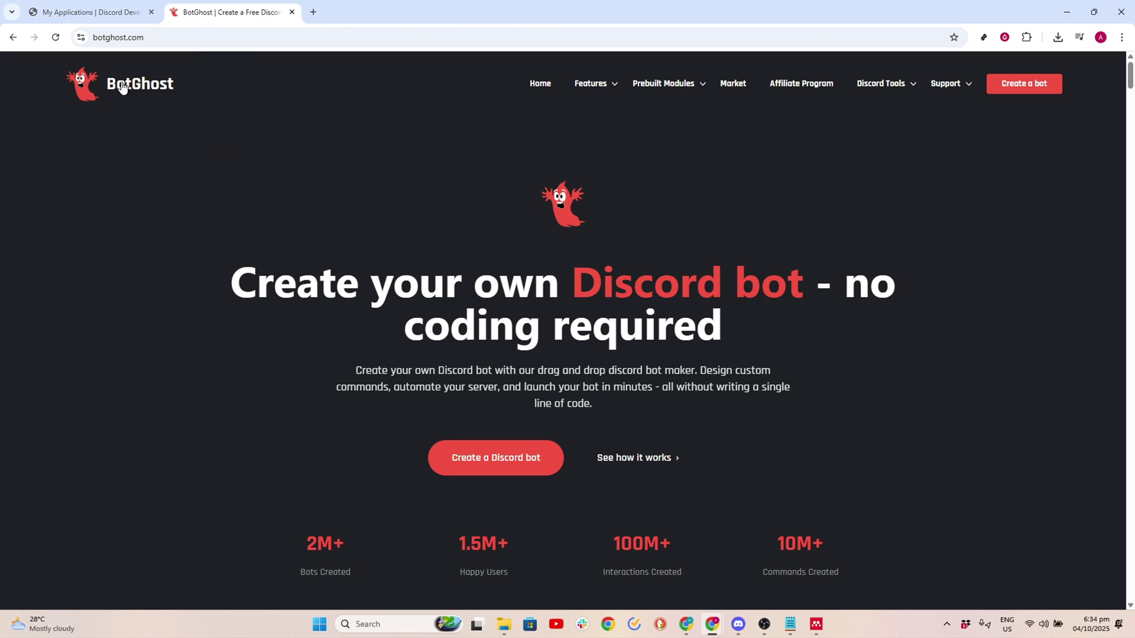
{"action": "left_click", "coordinate": [157, 34]}
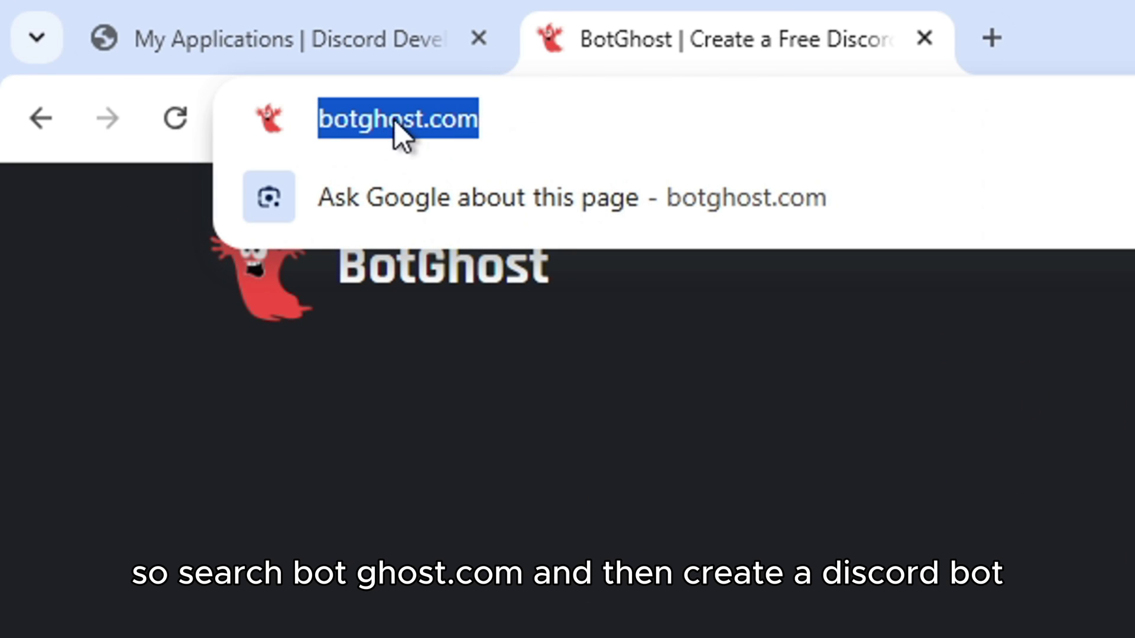
{"action": "left_click", "coordinate": [590, 446]}
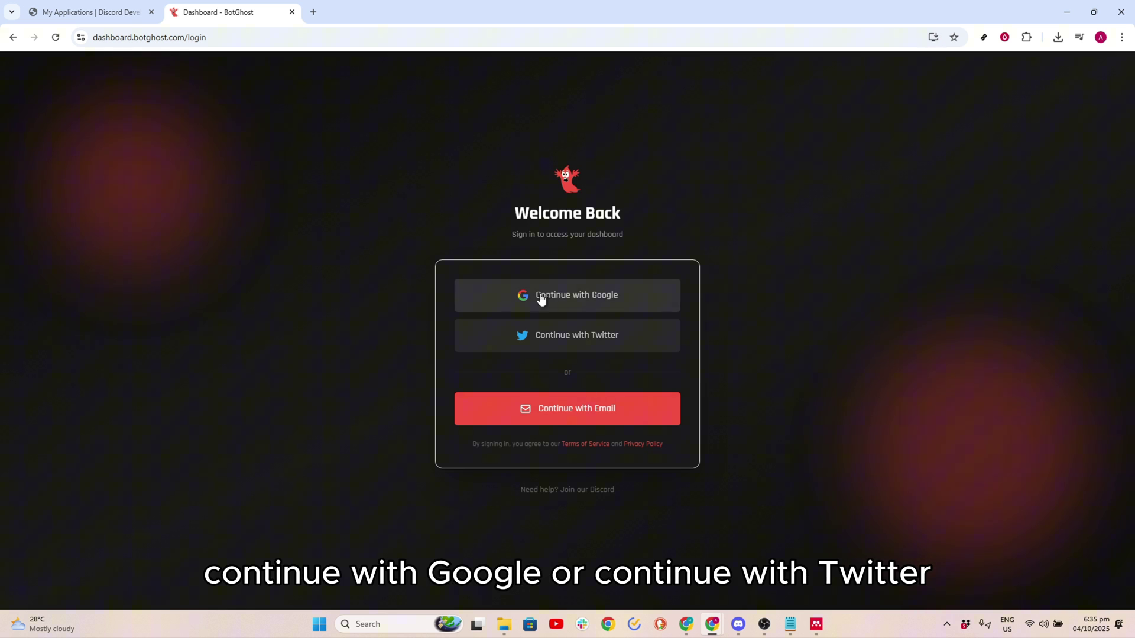
{"action": "left_click", "coordinate": [567, 286]}
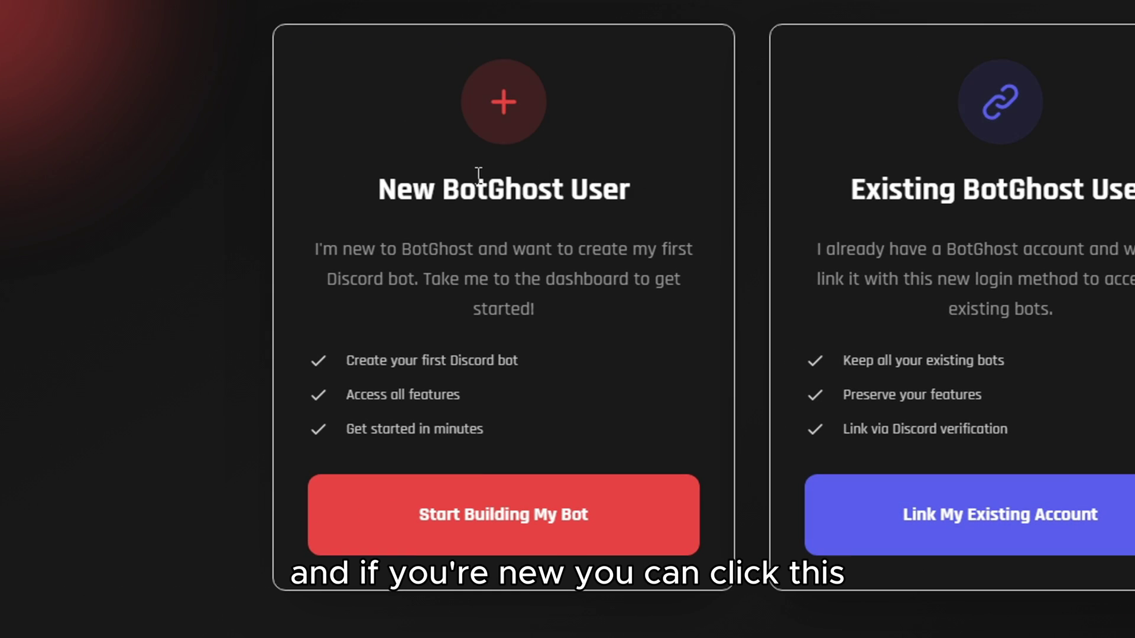
- Start building a bot as a new BotGhost user and skip the setup steps for creating the application and adding its bot
{"action": "left_click", "coordinate": [538, 515]}
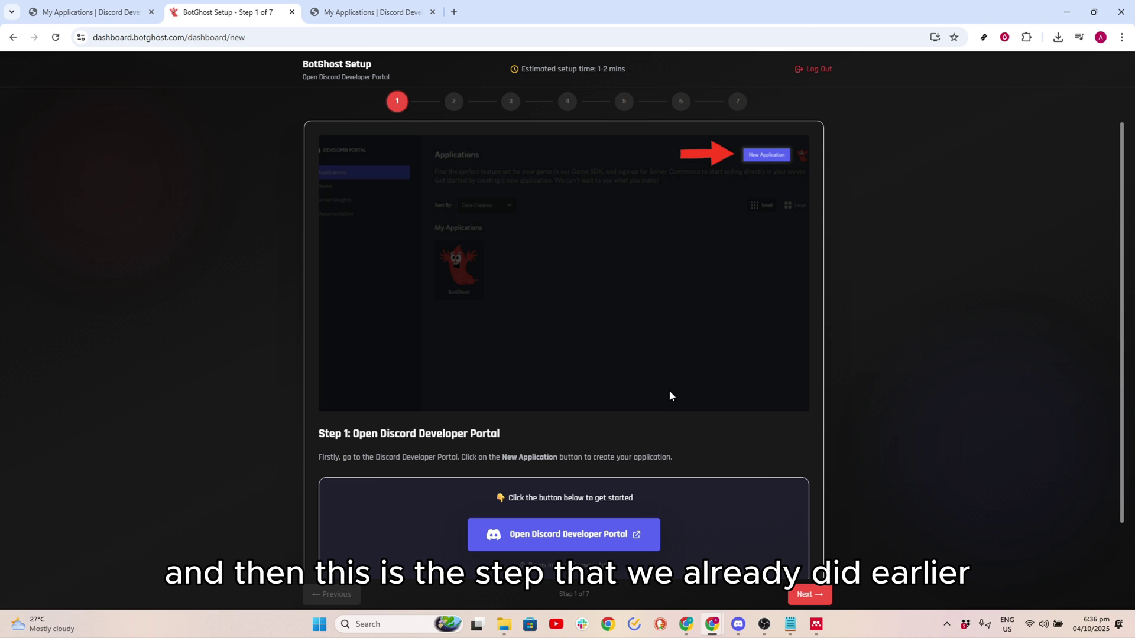
{"action": "scroll", "coordinate": [527, 321], "scroll_direction": "down", "scroll_amount": 1}
{"action": "left_click", "coordinate": [805, 603]}
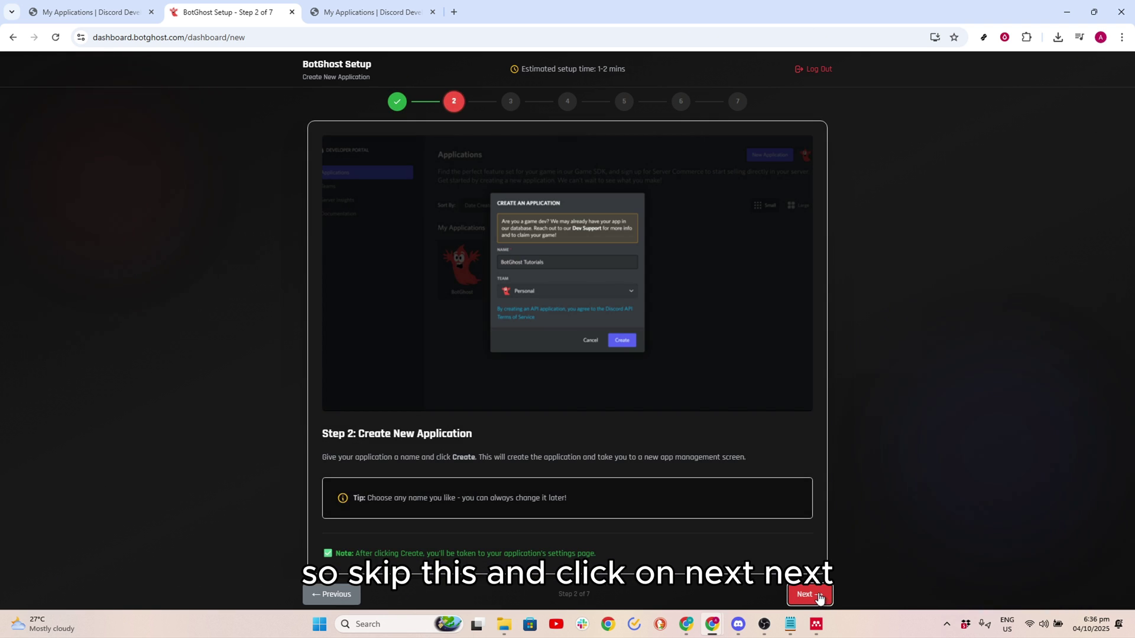
{"action": "left_click", "coordinate": [802, 597]}
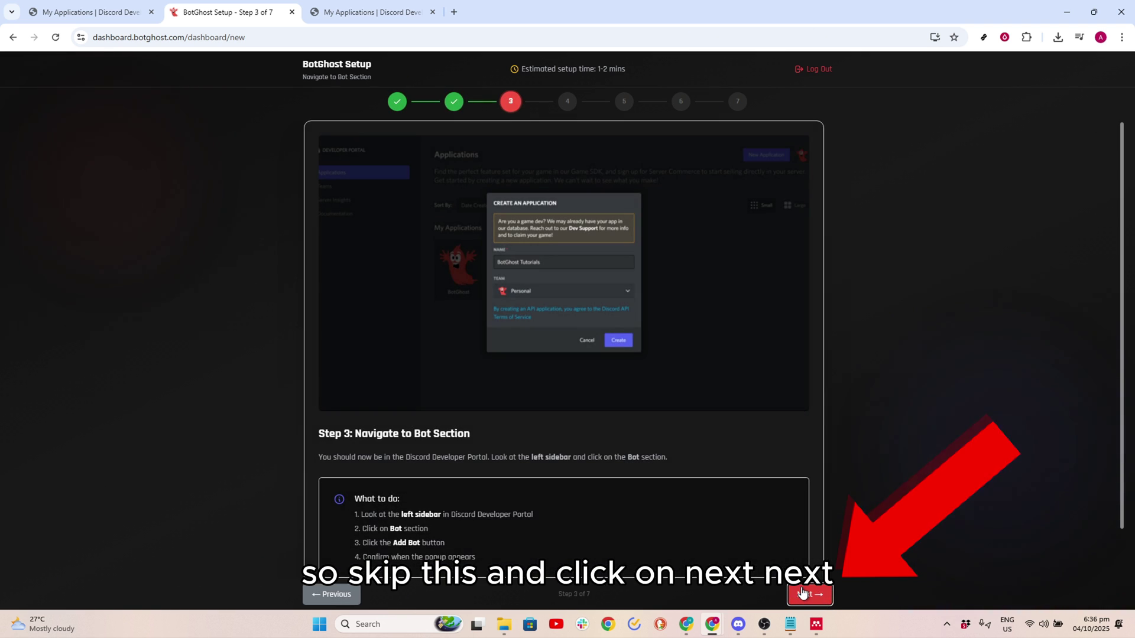
{"action": "left_click", "coordinate": [801, 598]}
- Confirm that Presence Intent, Server Members Intent and Message Content Intent are enabled, and continue the setup
{"action": "left_click", "coordinate": [801, 596]}
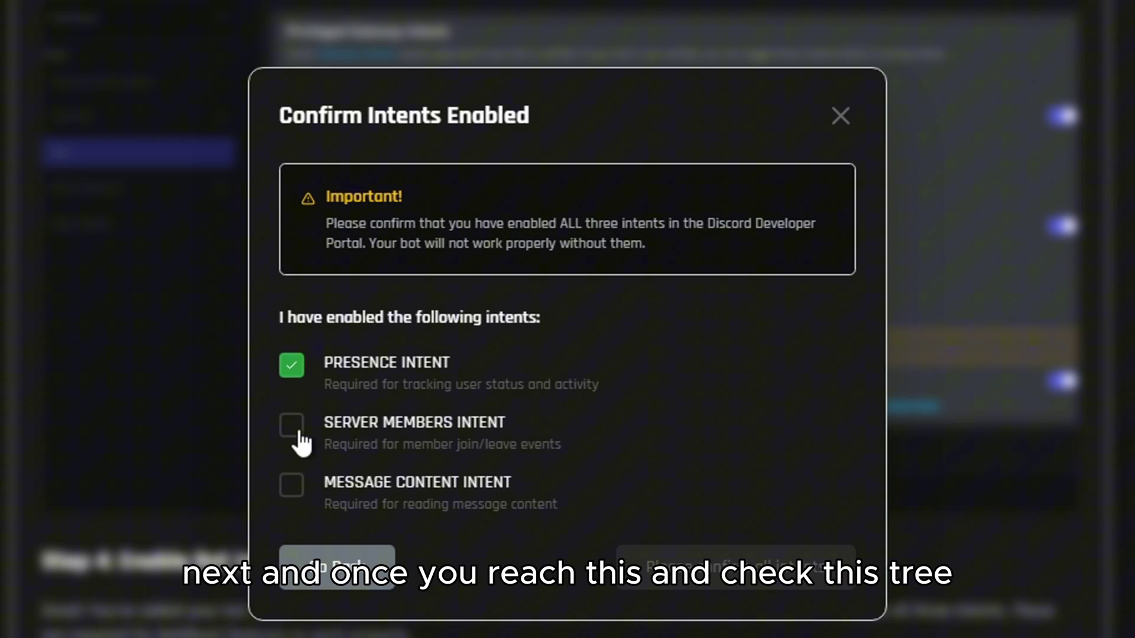
{"action": "left_click", "coordinate": [292, 486]}
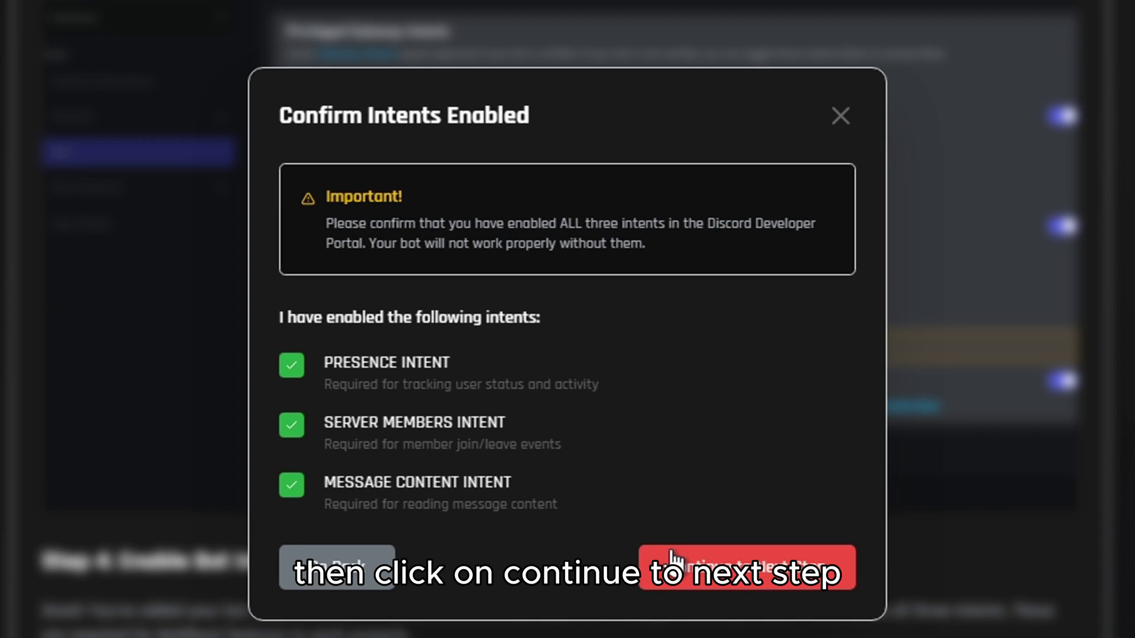
{"action": "left_click", "coordinate": [671, 559]}
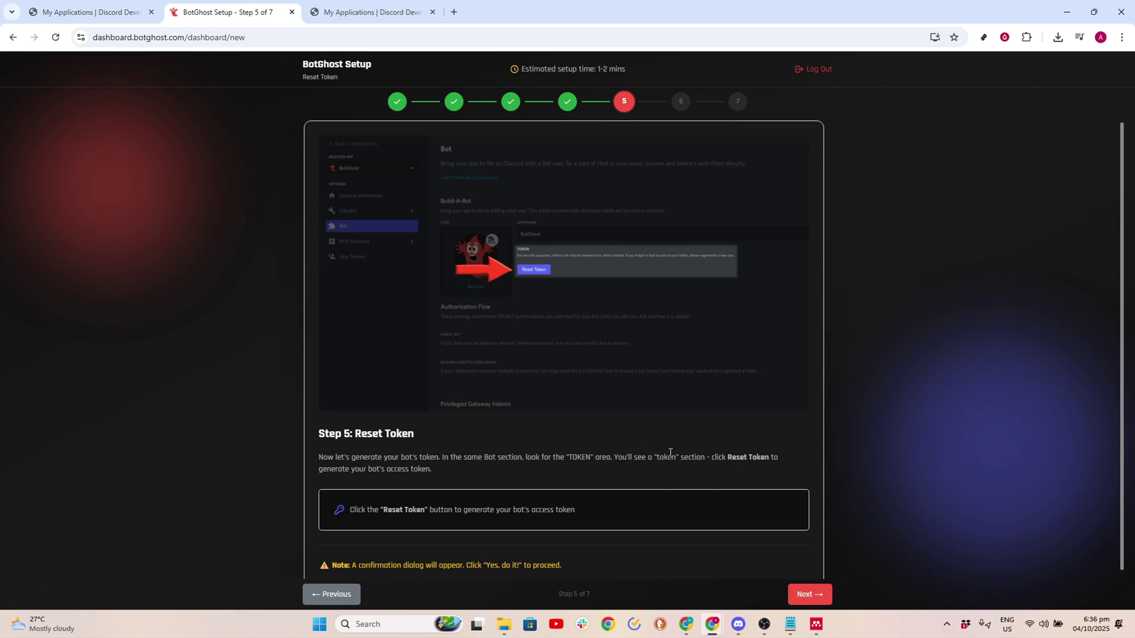
- Skip the token reset and copy instructions, paste the bot token into the final setup step, and complete the setup
{"action": "left_click", "coordinate": [808, 594]}
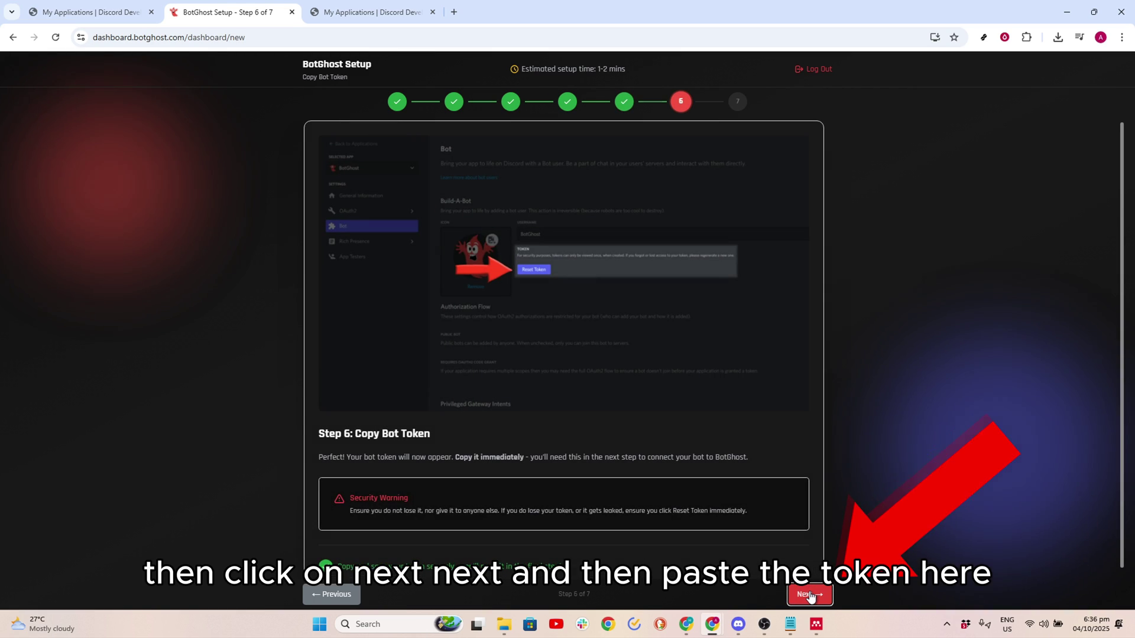
{"action": "left_click", "coordinate": [808, 592]}
{"action": "left_click", "coordinate": [478, 294]}
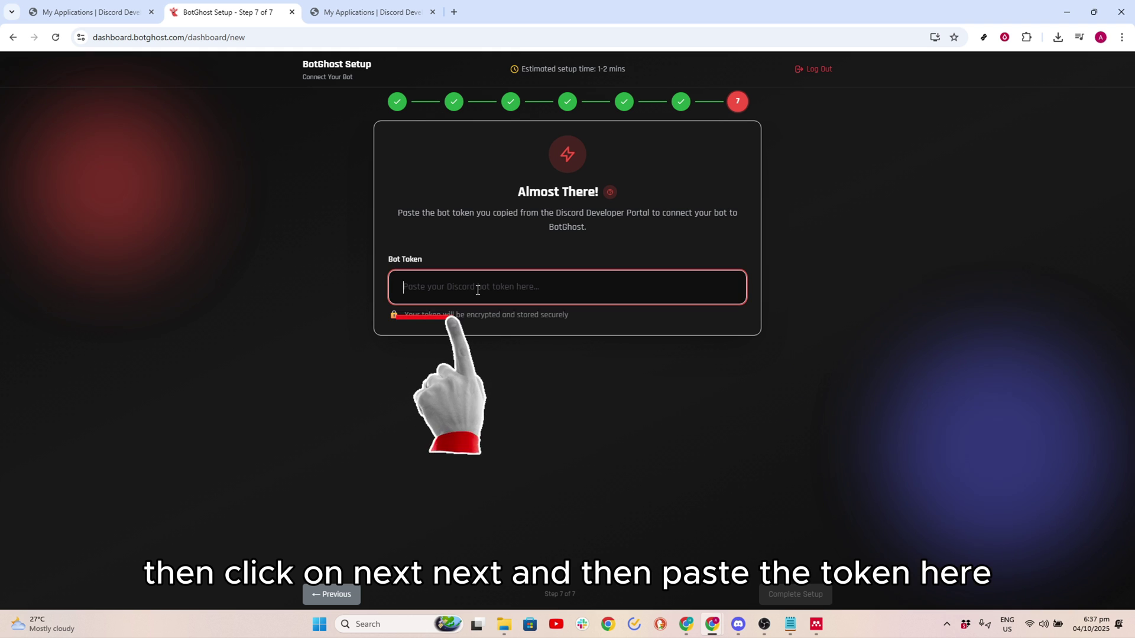
{"action": "key", "text": "ctrl+v"}
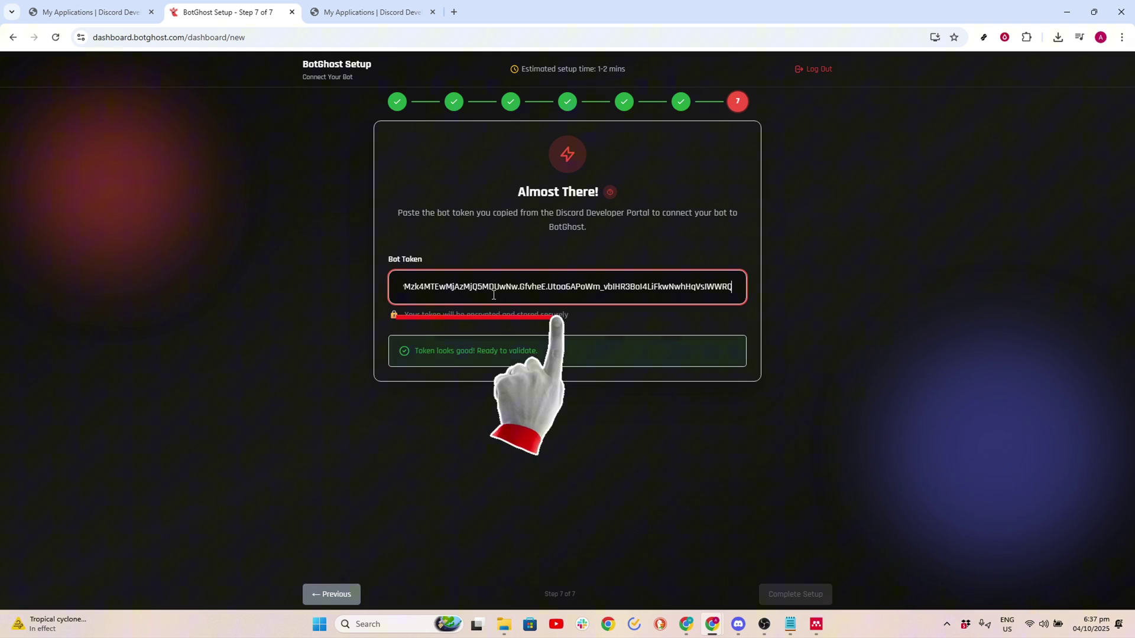
{"action": "left_click", "coordinate": [794, 593]}
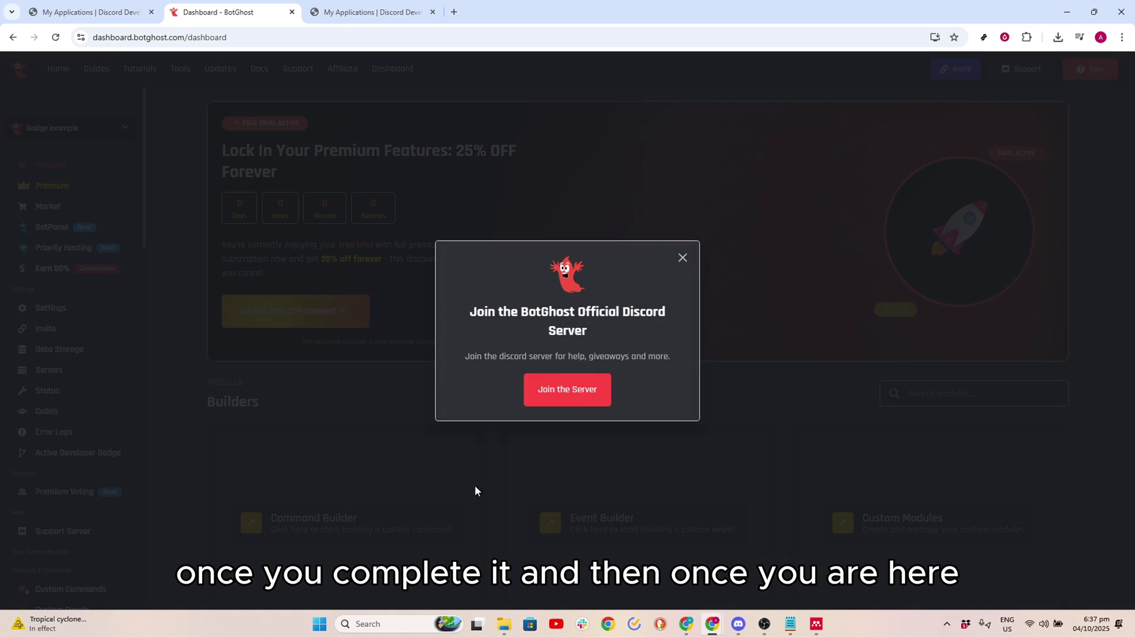
- Invite the bot from the dashboard and authorize it on Tutorial Server with Administrator permission, passing the human verification
{"action": "left_click", "coordinate": [474, 485]}
{"action": "left_click", "coordinate": [947, 72]}
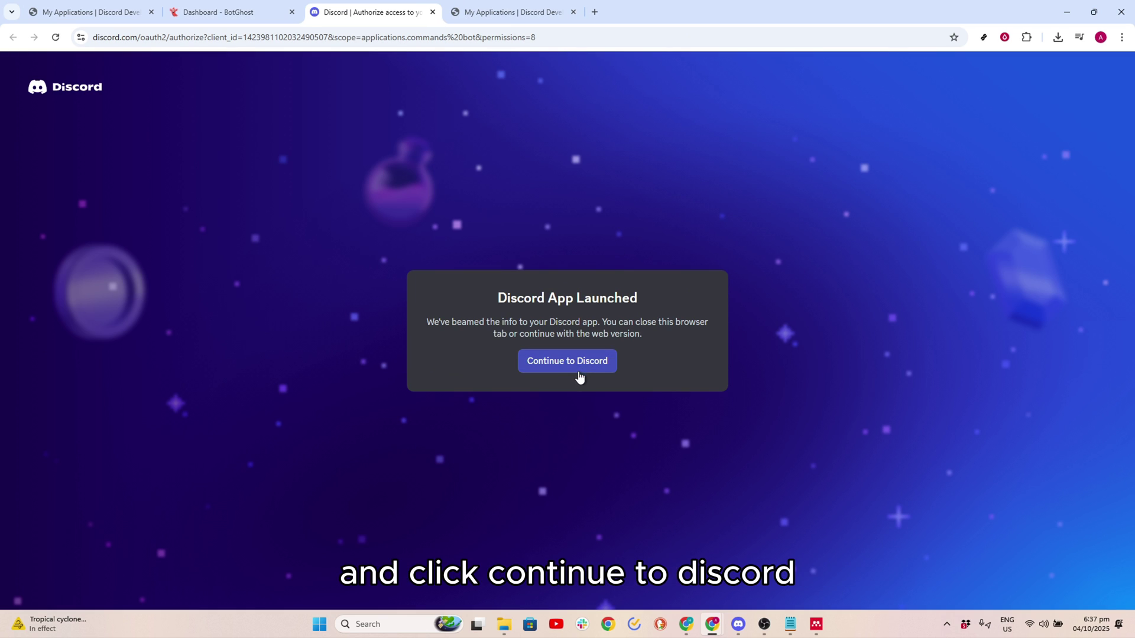
{"action": "left_click", "coordinate": [583, 364]}
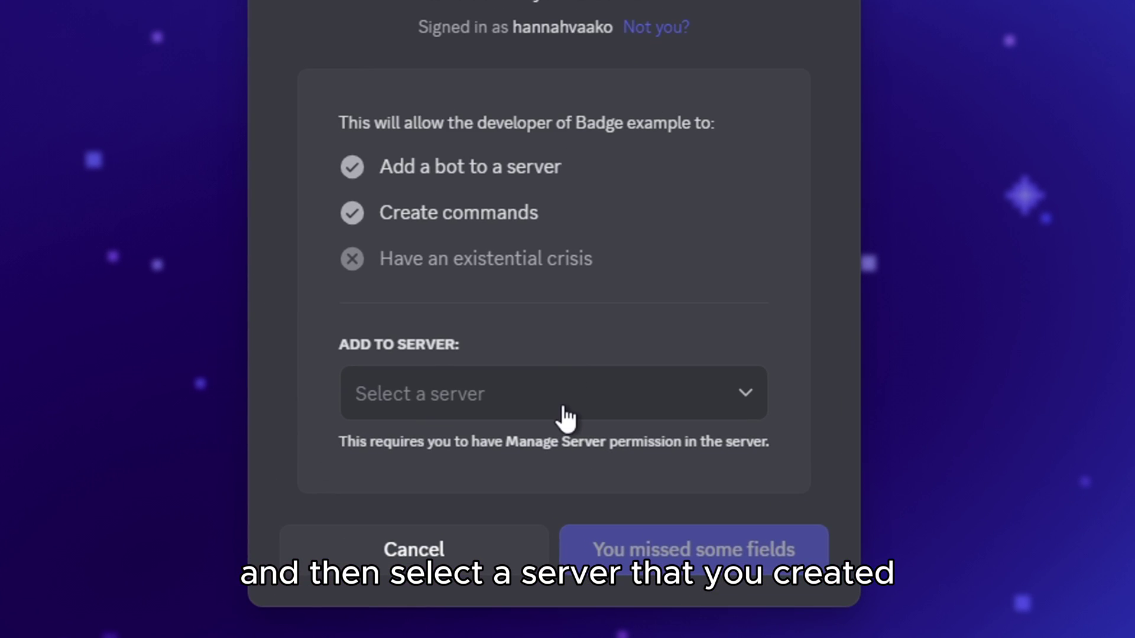
{"action": "left_click", "coordinate": [569, 432]}
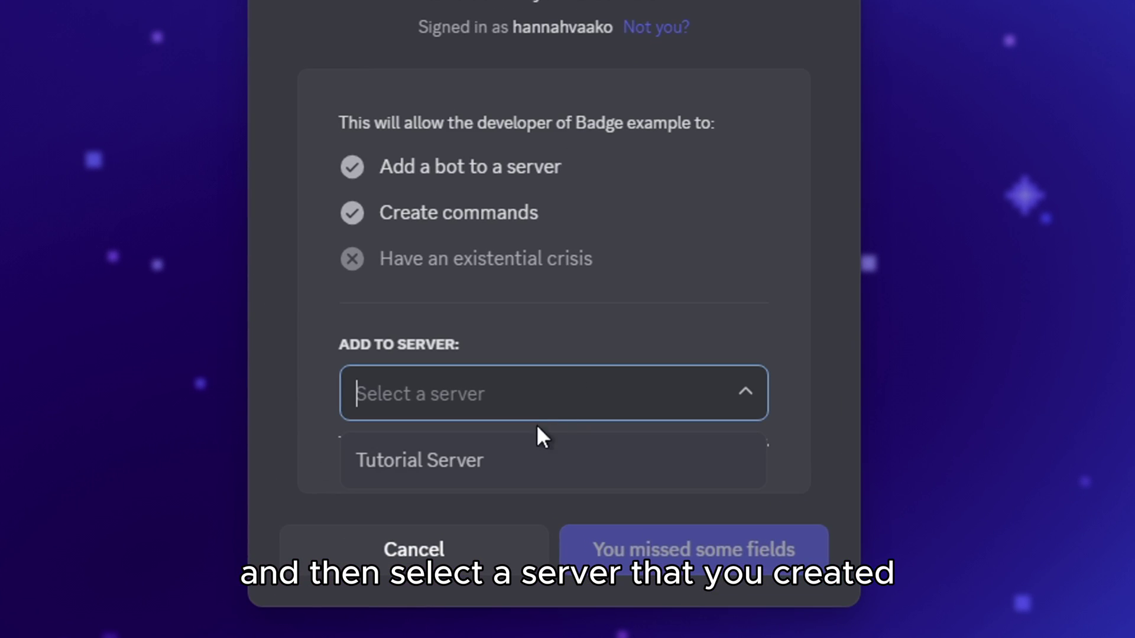
{"action": "left_click", "coordinate": [563, 473]}
{"action": "left_click", "coordinate": [689, 574]}
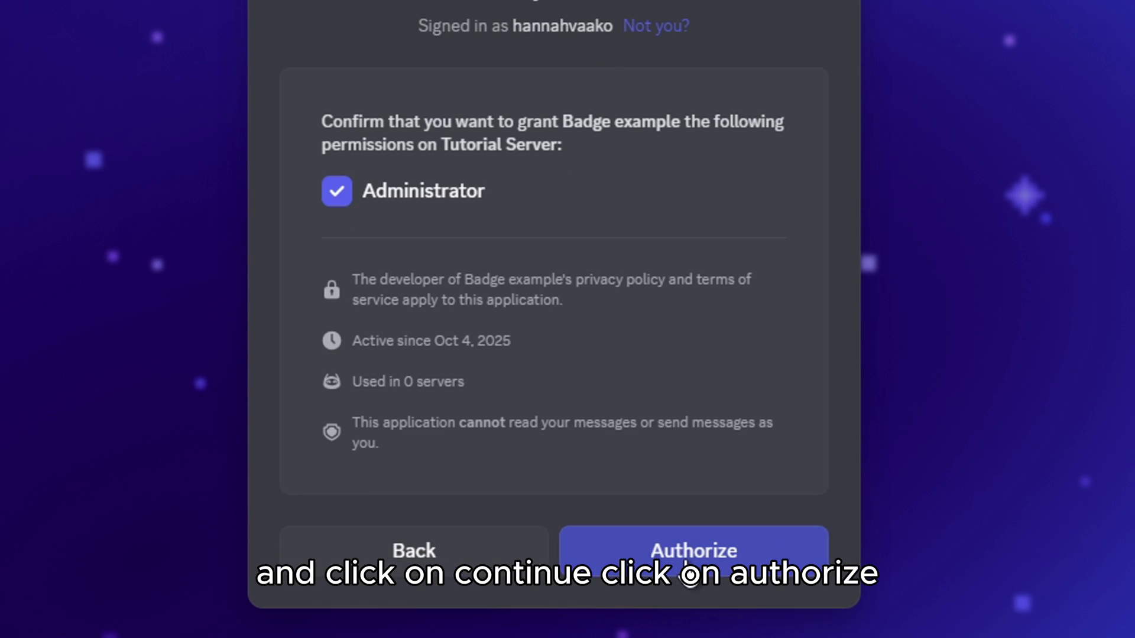
{"action": "left_click", "coordinate": [692, 553]}
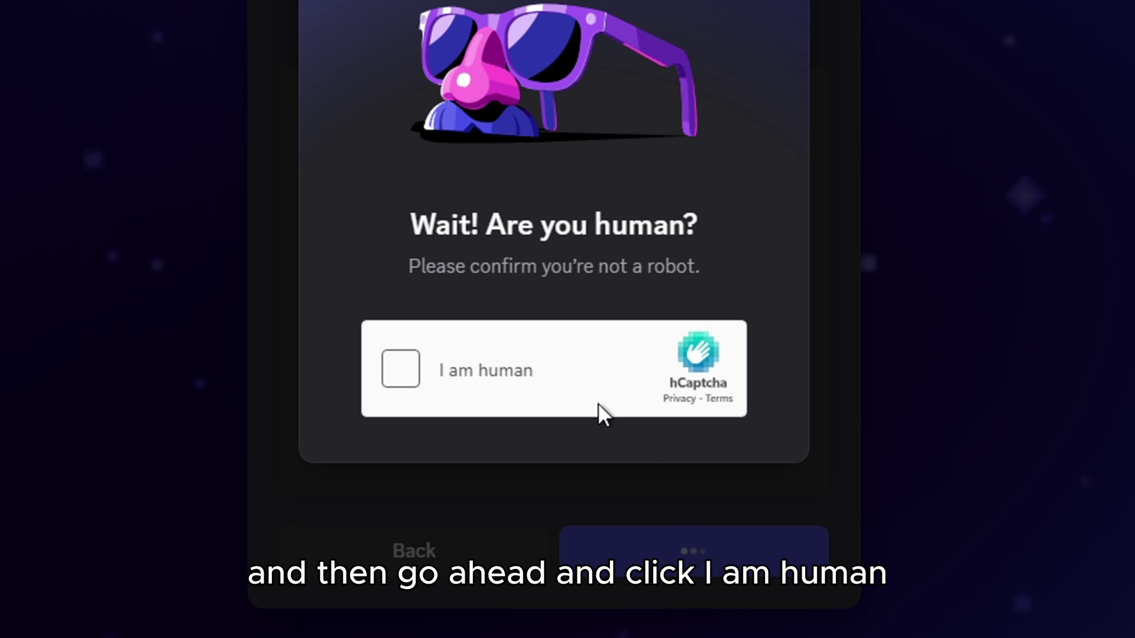
{"action": "left_click", "coordinate": [412, 378]}
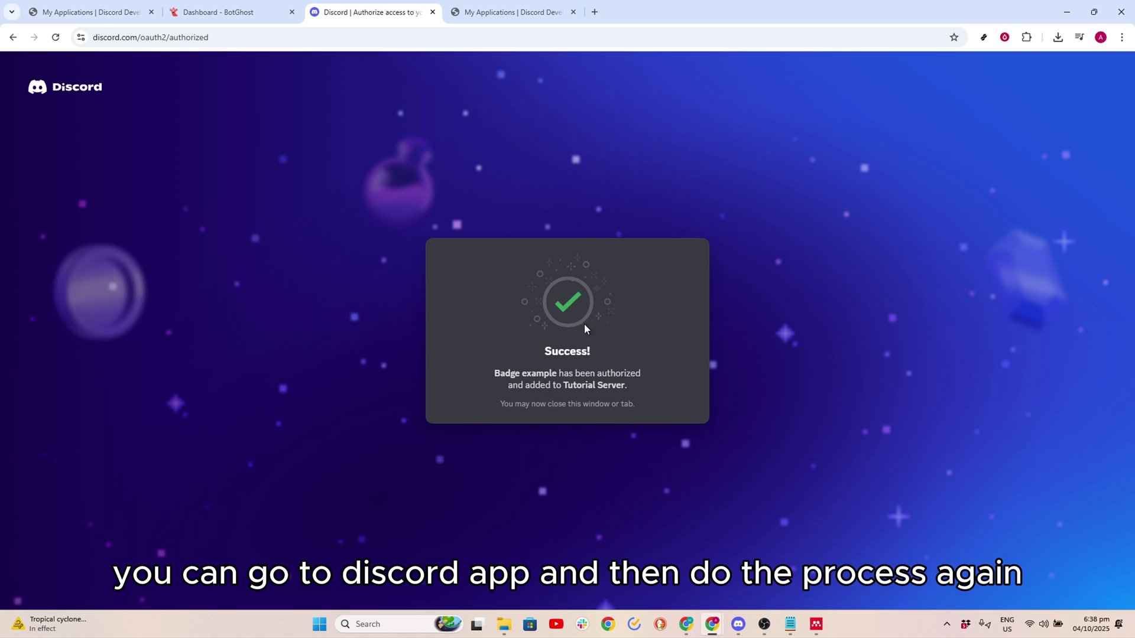
- Switch to the Discord app, authorize Badge example for Tutorial Server there as well, and dismiss the confirmation
{"action": "left_click", "coordinate": [738, 625]}
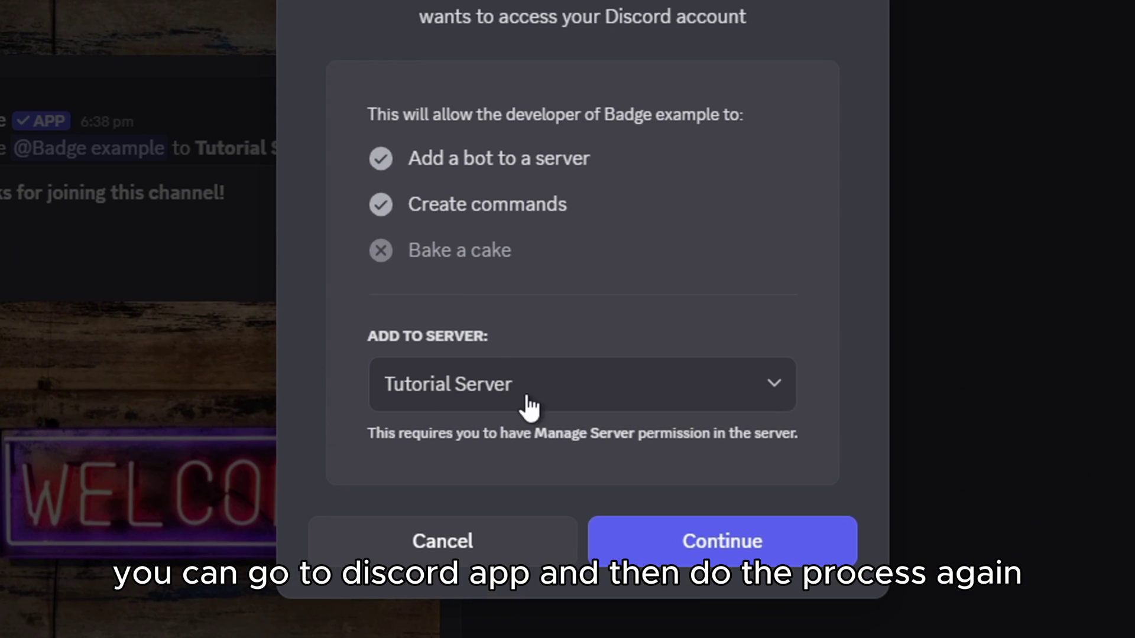
{"action": "left_click", "coordinate": [693, 543]}
{"action": "left_click", "coordinate": [711, 543]}
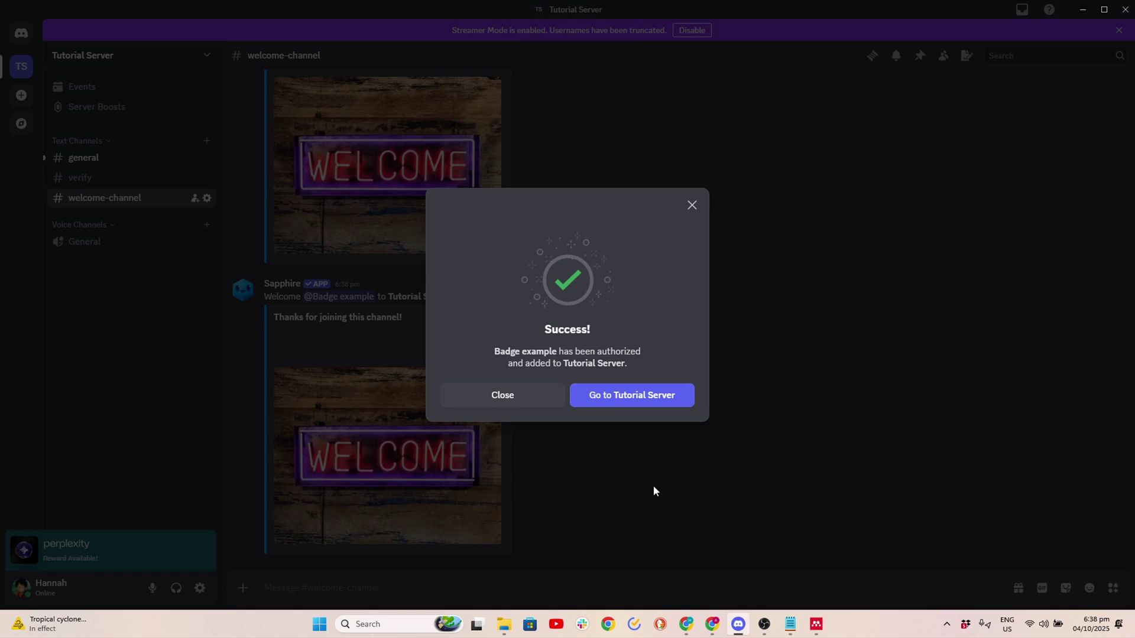
{"action": "left_click", "coordinate": [617, 408]}
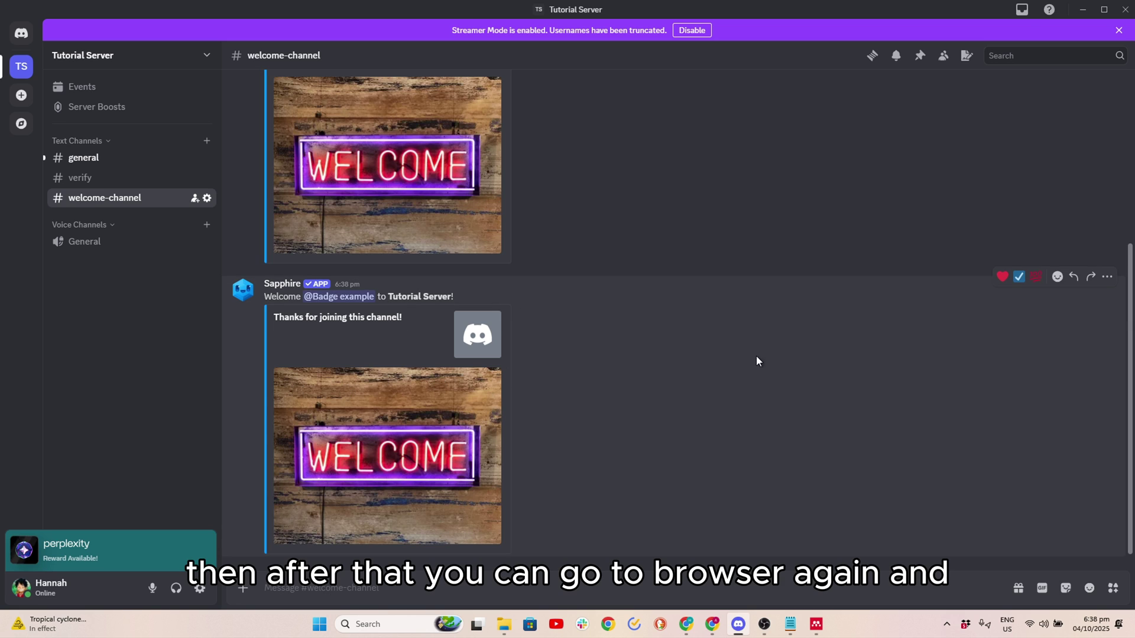
- Return to the BotGhost dashboard in the browser, open the Active Developer Badge module and review its command settings
{"action": "mouse_move", "coordinate": [712, 625]}
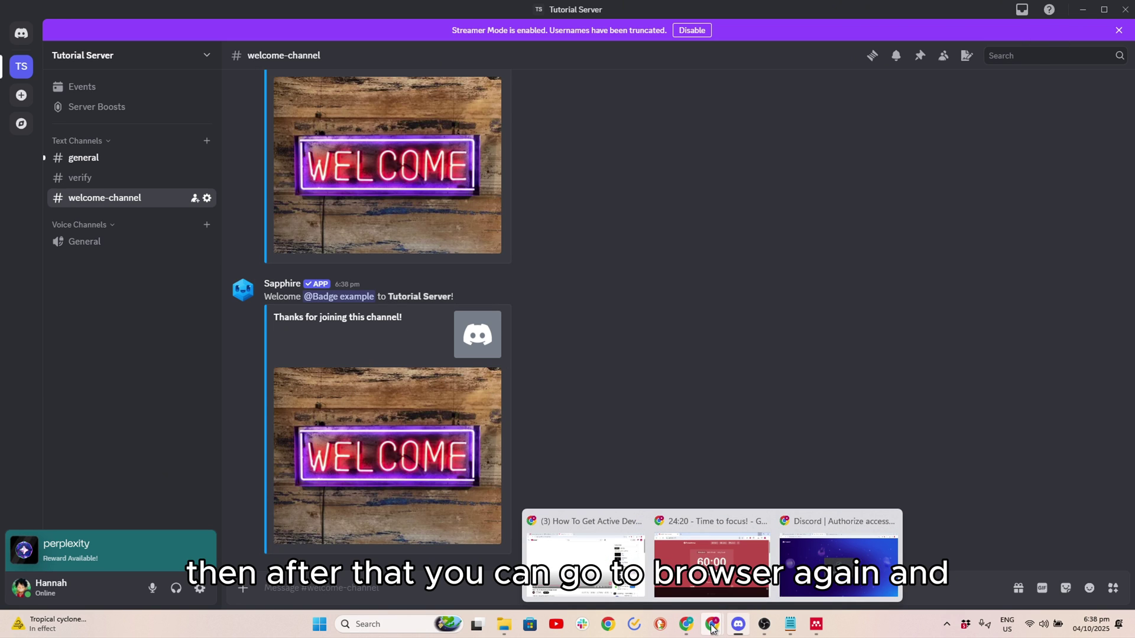
{"action": "left_click", "coordinate": [798, 546]}
{"action": "left_click", "coordinate": [277, 18]}
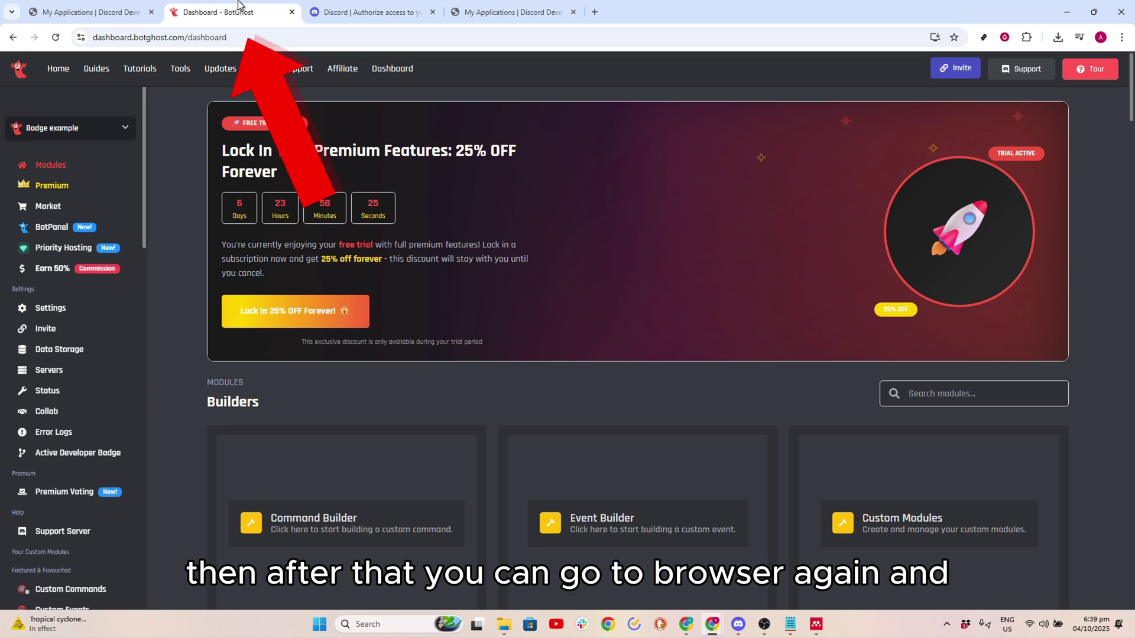
{"action": "scroll", "coordinate": [27, 337], "scroll_direction": "down", "scroll_amount": 6}
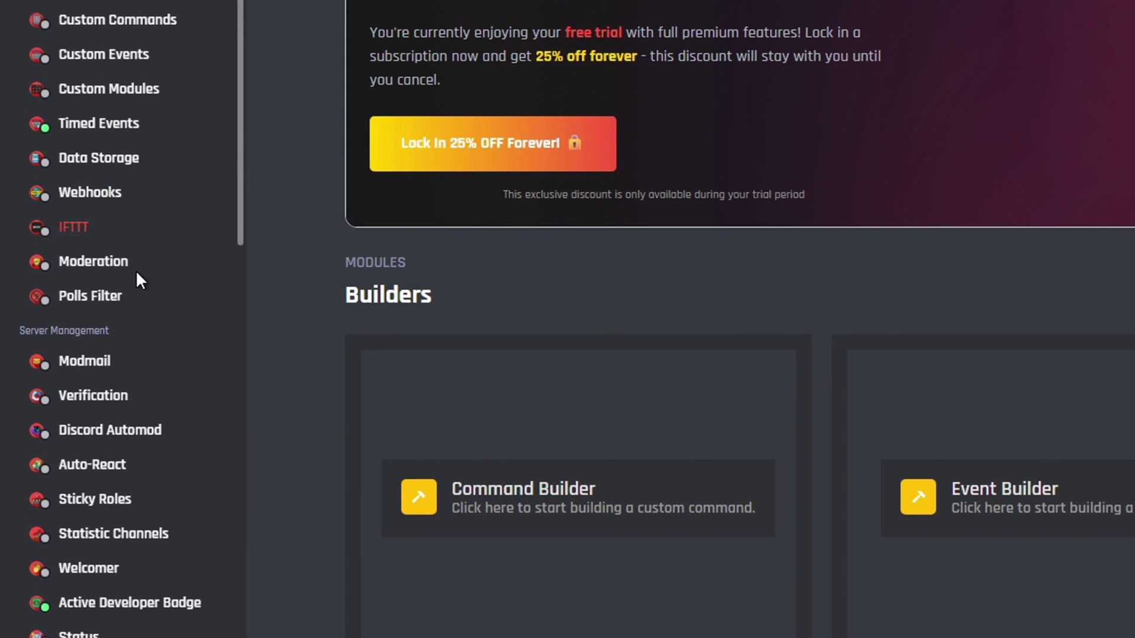
{"action": "scroll", "coordinate": [133, 278], "scroll_direction": "down", "scroll_amount": 5}
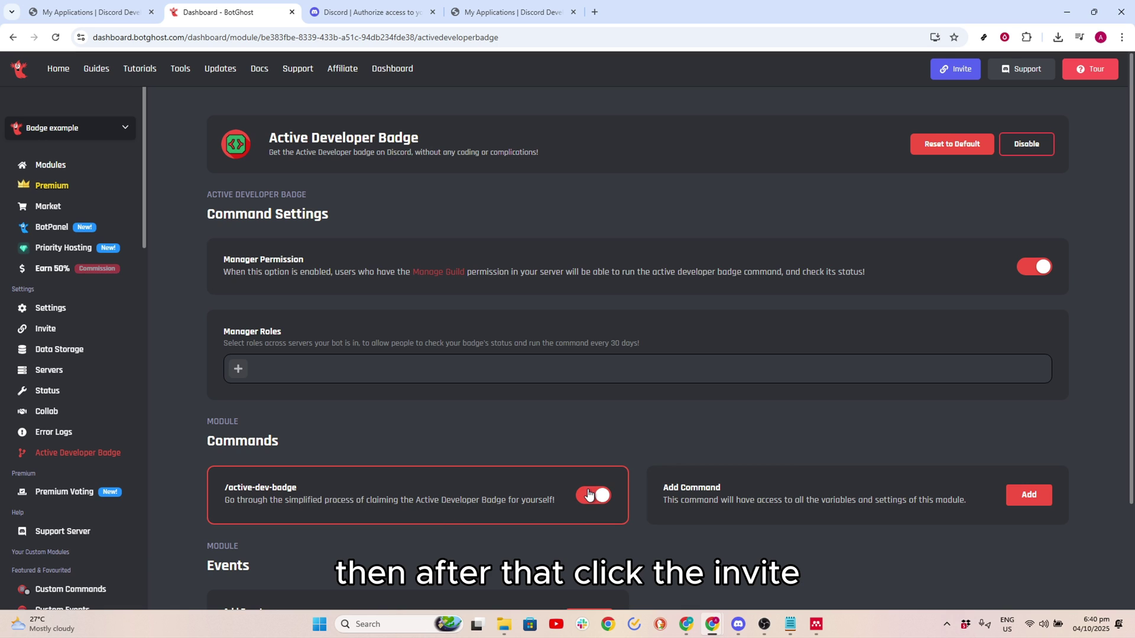
{"action": "scroll", "coordinate": [589, 495], "scroll_direction": "down", "scroll_amount": 2}
{"action": "scroll", "coordinate": [589, 496], "scroll_direction": "up", "scroll_amount": 2}
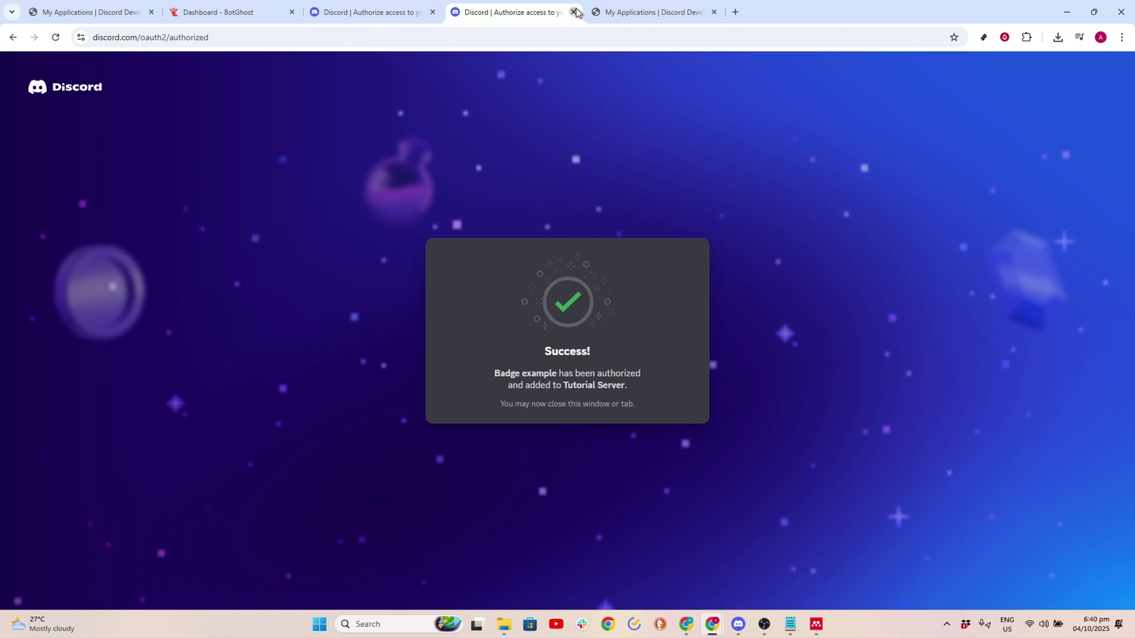
- Close the leftover browser tabs, continue the new bot invitation to Discord, and authorize Badge example for Tutorial Server again
{"action": "left_click", "coordinate": [573, 11]}
{"action": "left_click", "coordinate": [574, 12]}
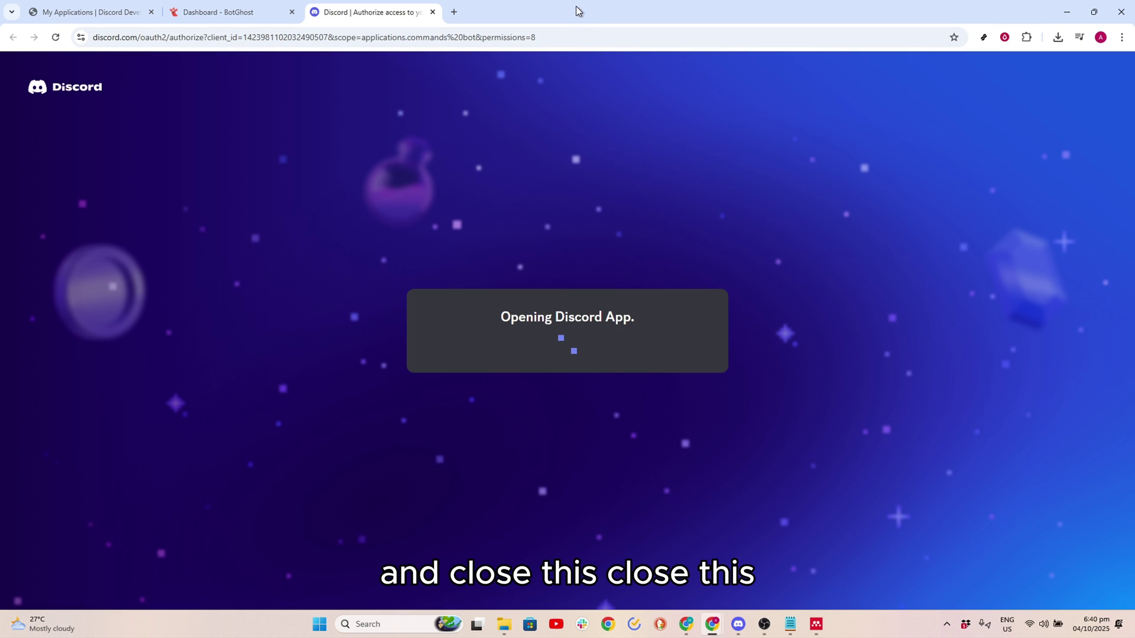
{"action": "left_click", "coordinate": [599, 362]}
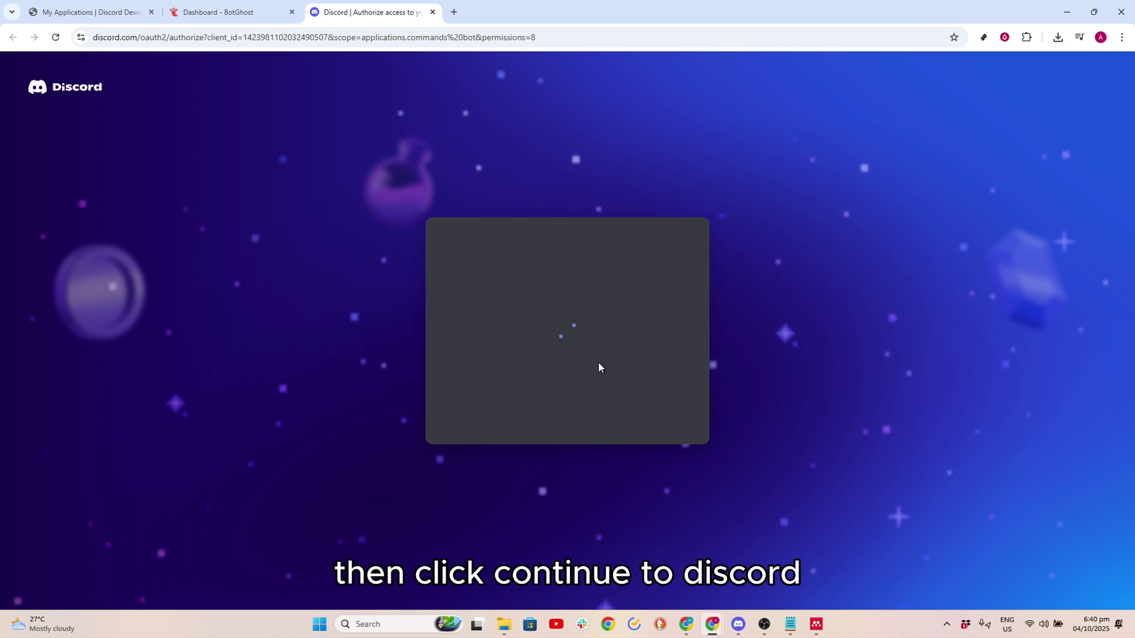
{"action": "left_click", "coordinate": [644, 431]}
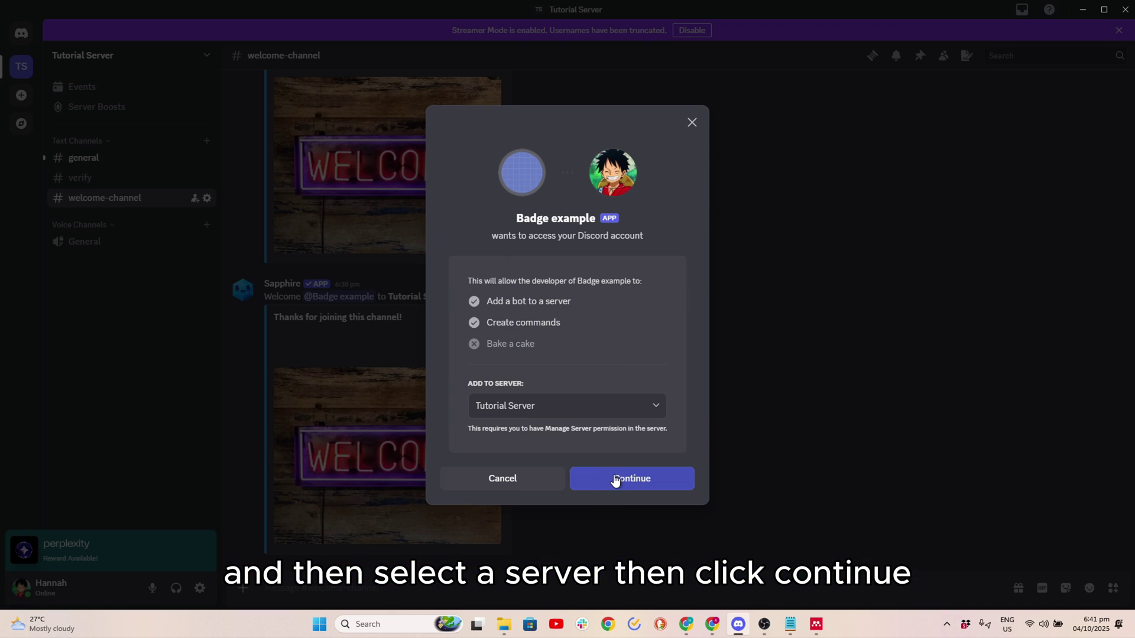
{"action": "left_click", "coordinate": [621, 478]}
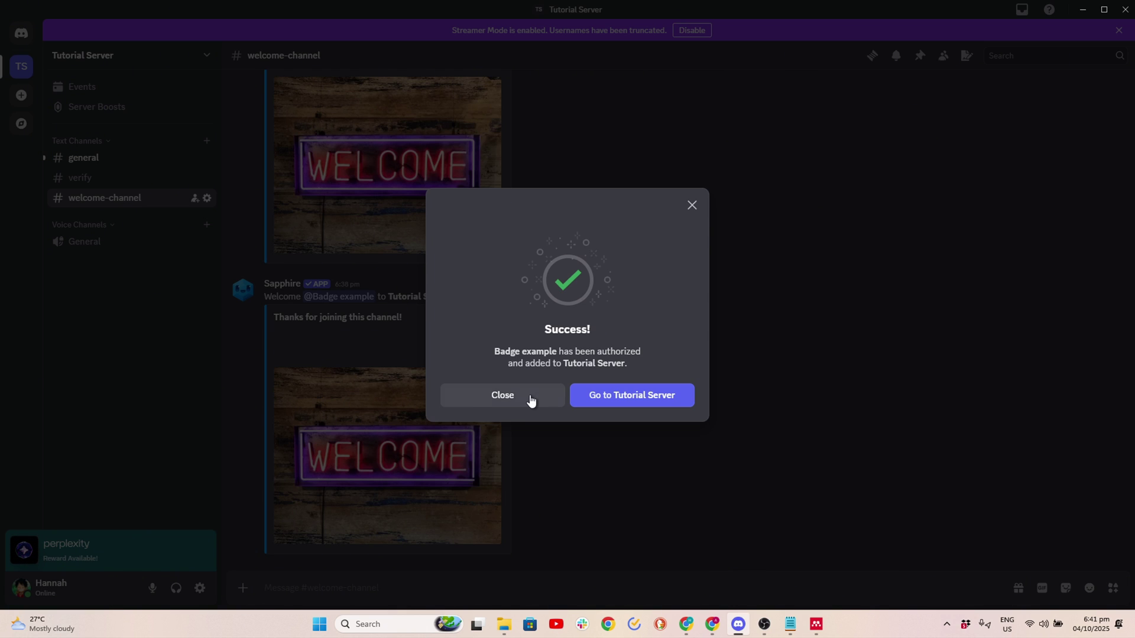
{"action": "left_click", "coordinate": [502, 396]}
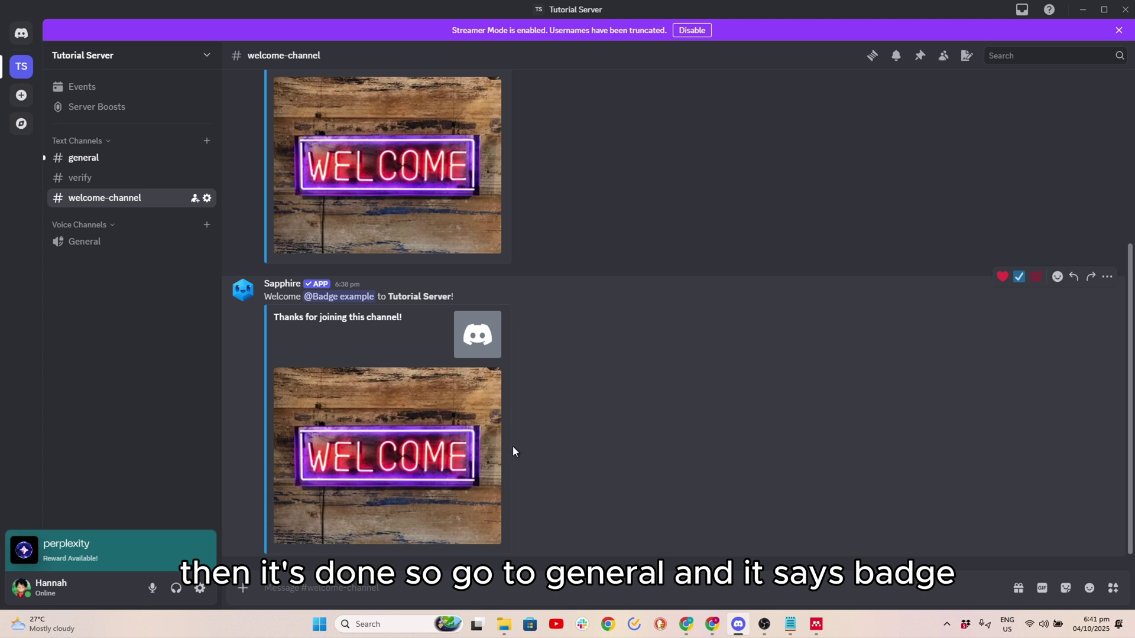
- Run the /active-dev-badge command in the general channel and read its note on how eligibility is processed
{"action": "left_click", "coordinate": [79, 159]}
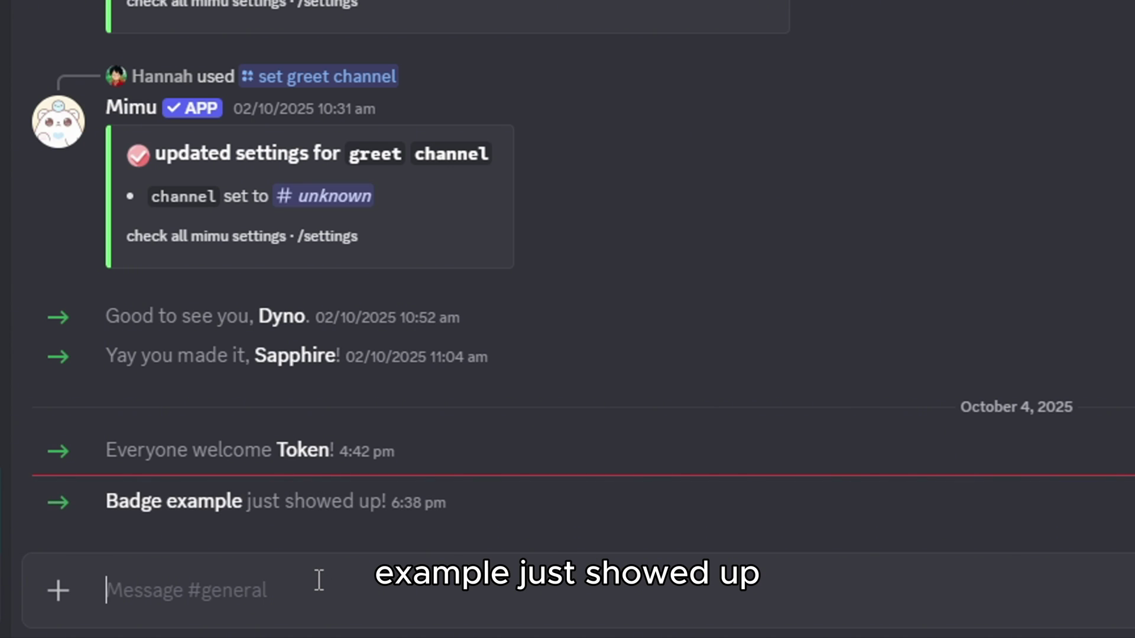
{"action": "type", "text": "/ac"}
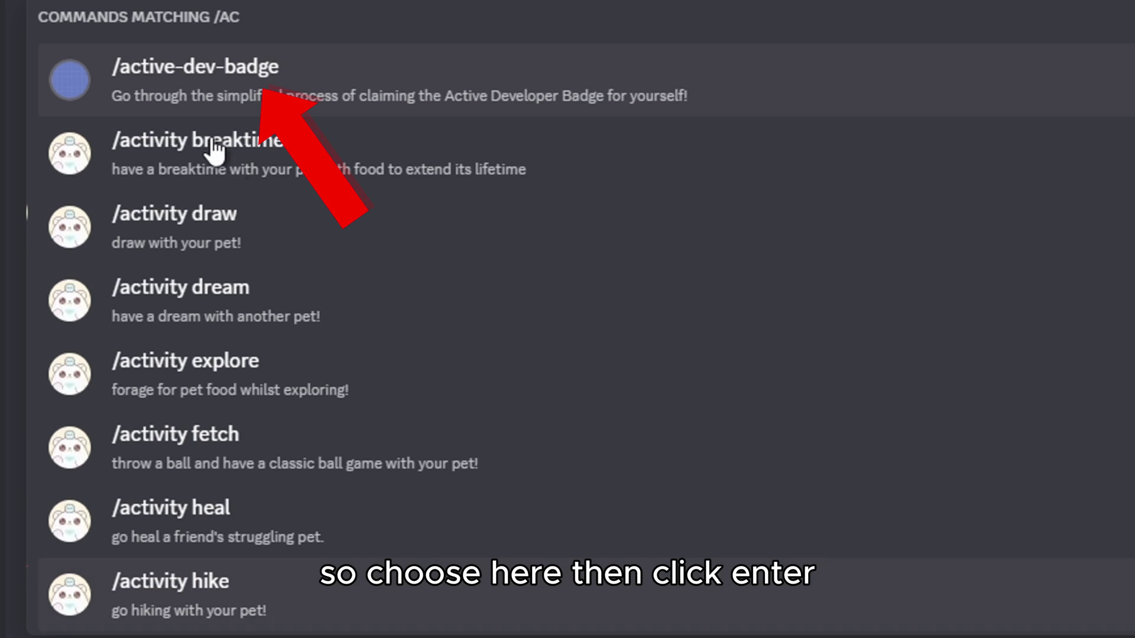
{"action": "left_click", "coordinate": [200, 99]}
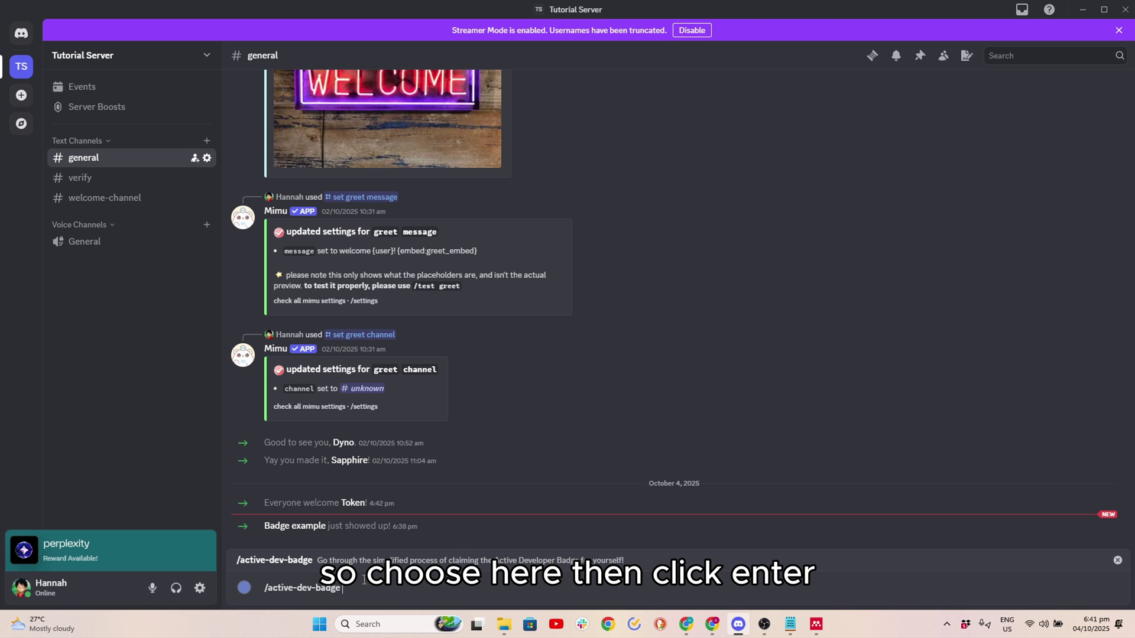
{"action": "key", "text": "Return"}
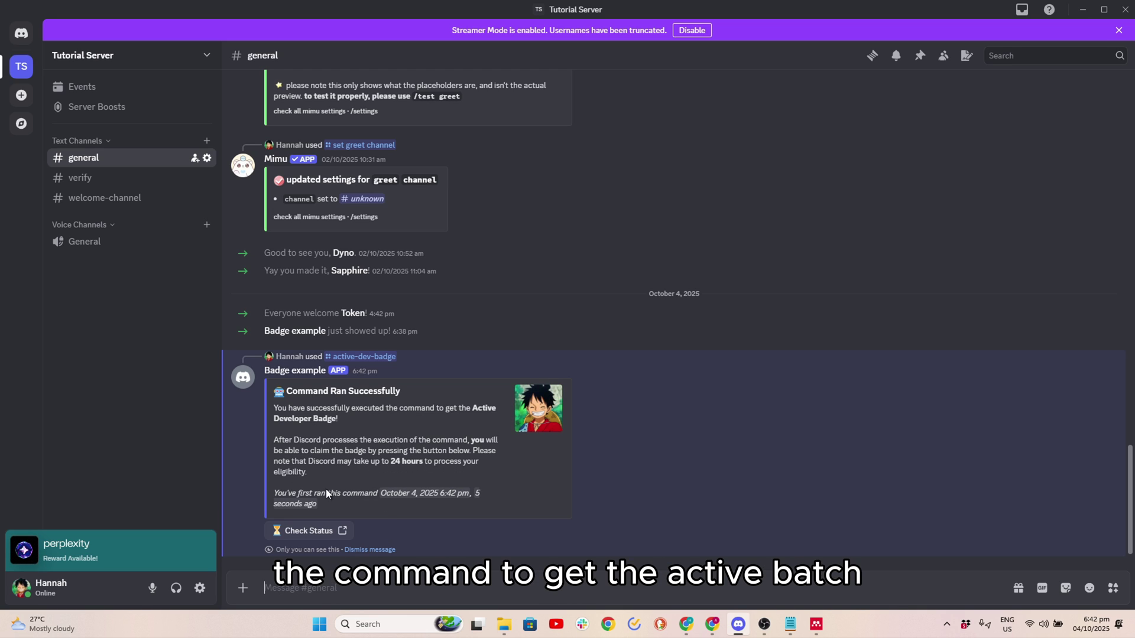
{"action": "left_click_drag", "start_coordinate": [274, 440], "coordinate": [494, 461]}
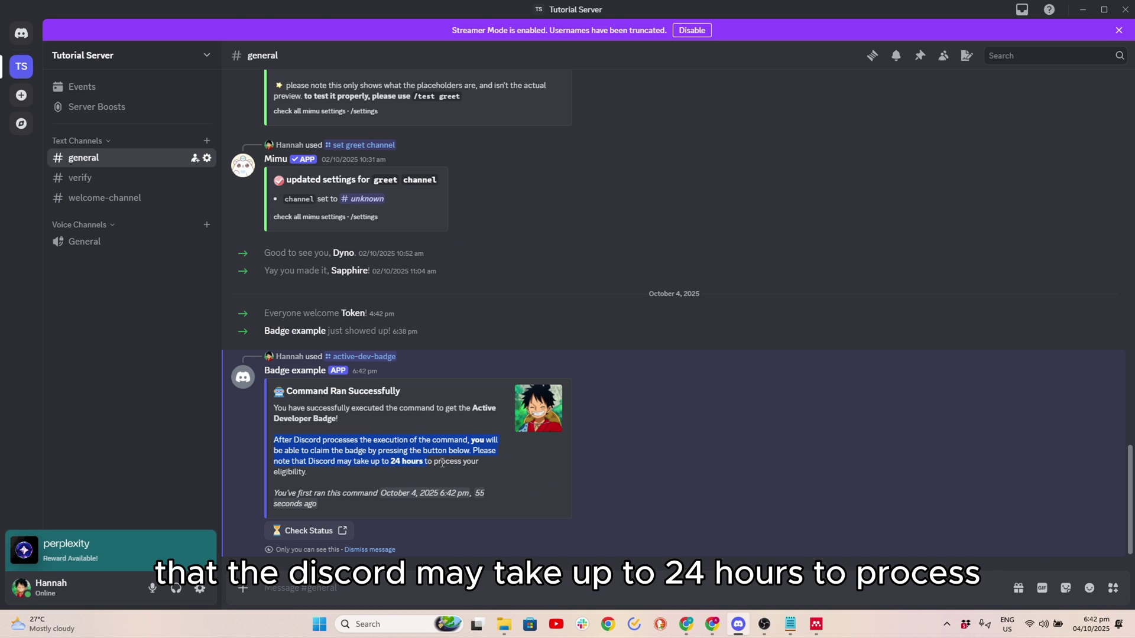
{"action": "left_click", "coordinate": [321, 471]}
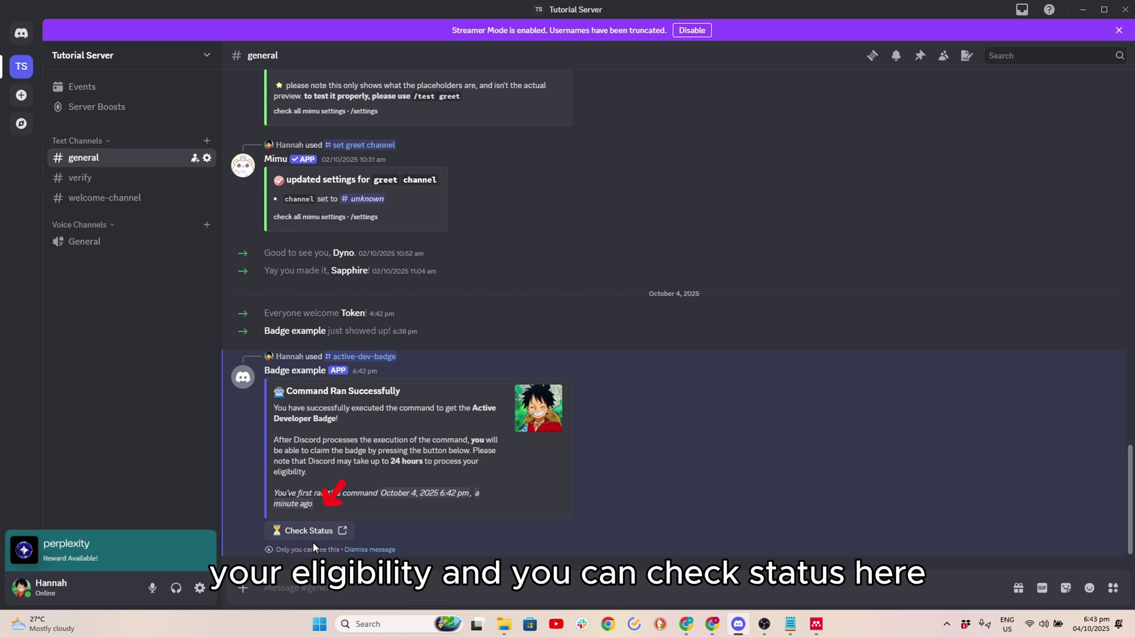